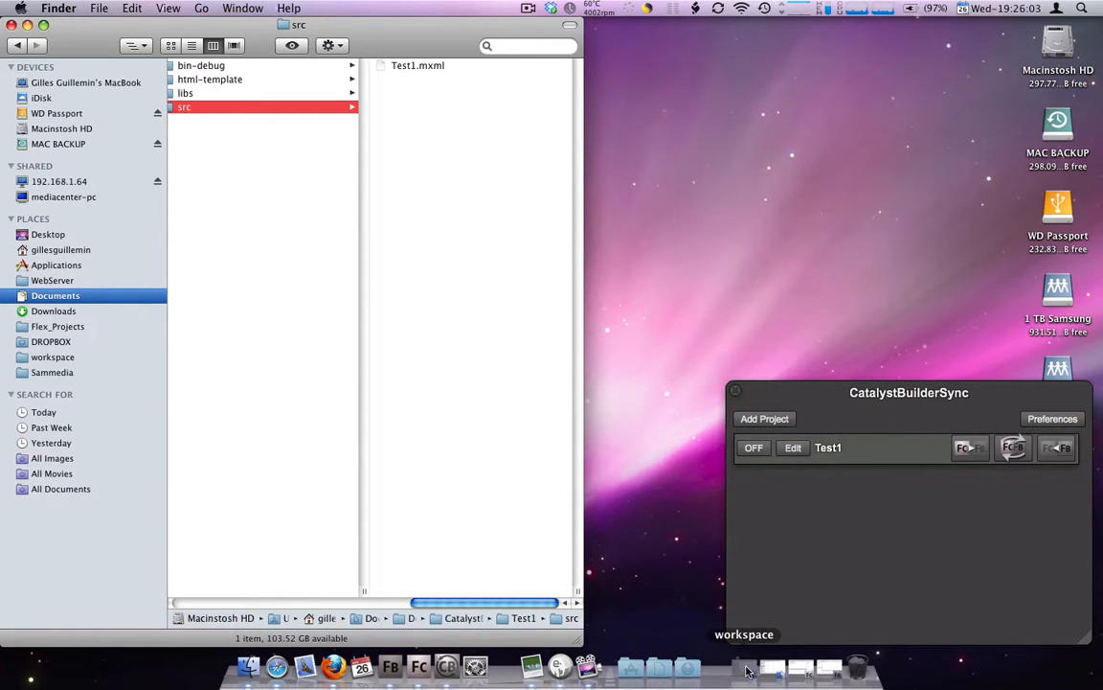
Open the Test1 src folder in the workspace window and merge the project's Flash Catalyst and Flash Builder contents in CatalystBuilderSync
left_click(747, 670)
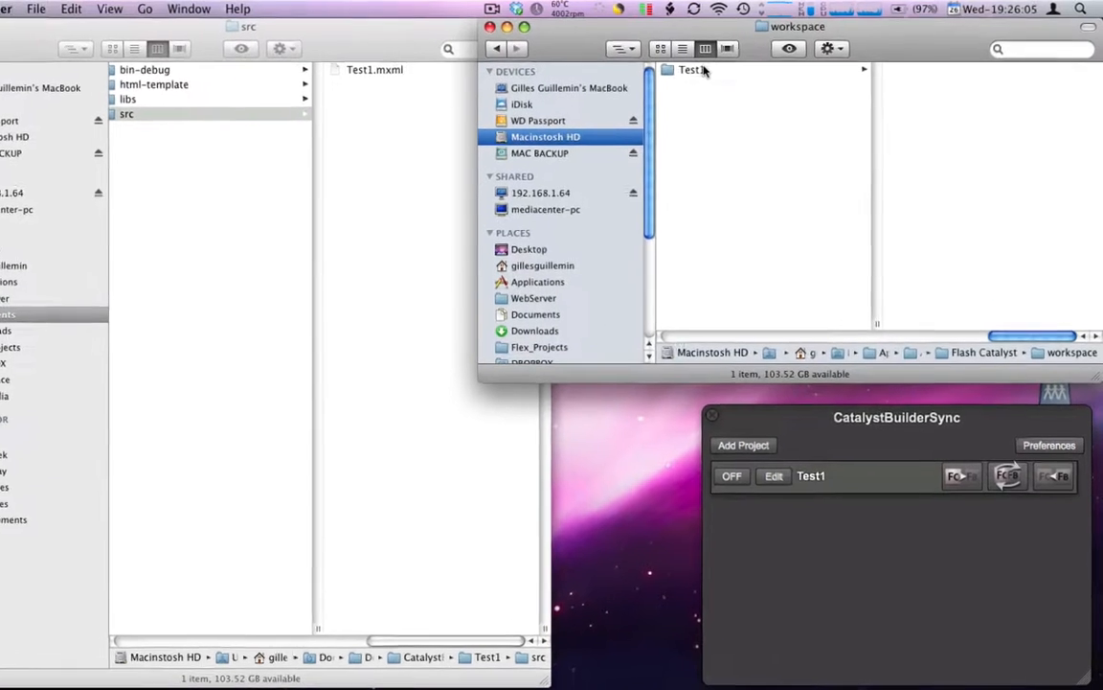
left_click(727, 66)
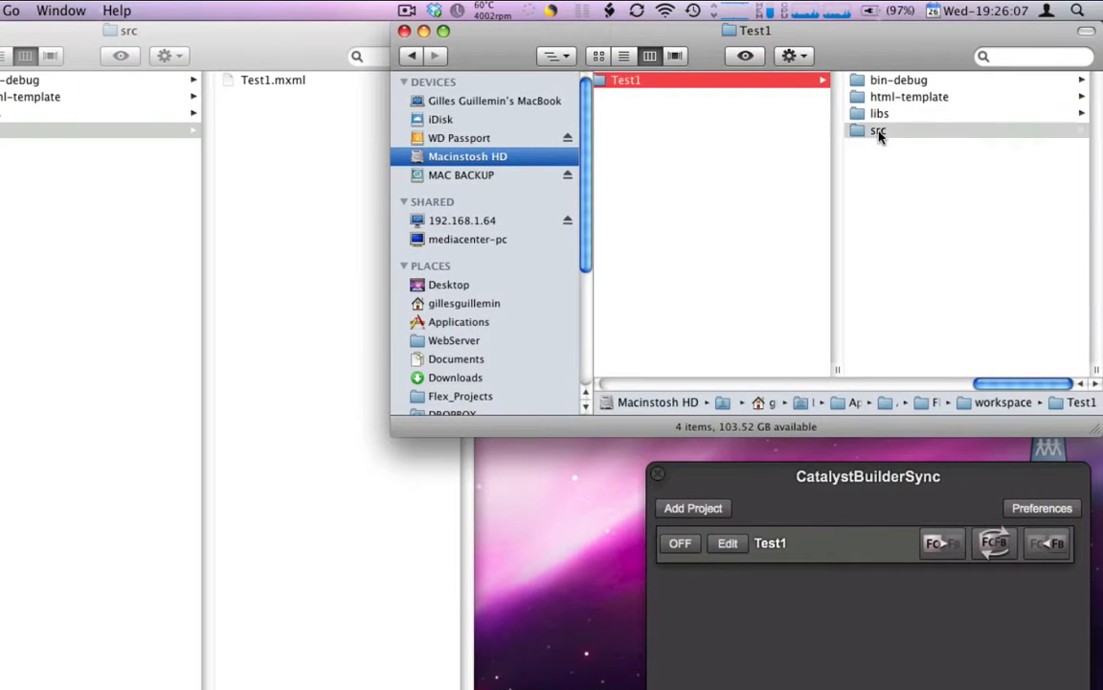
left_click(885, 128)
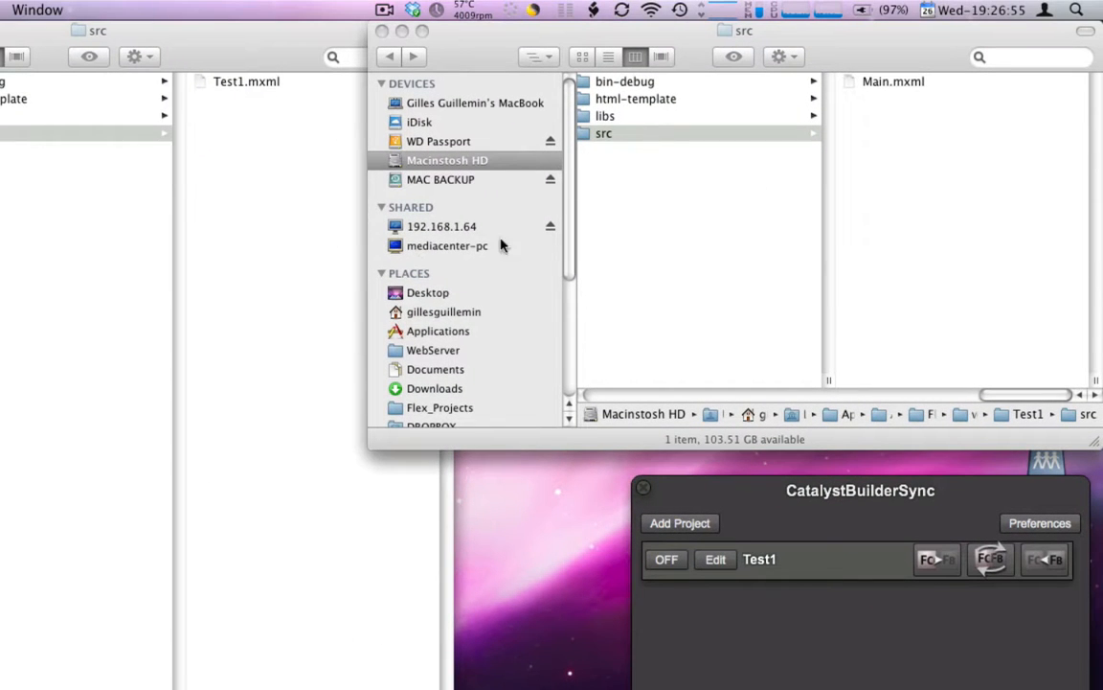
left_click(991, 560)
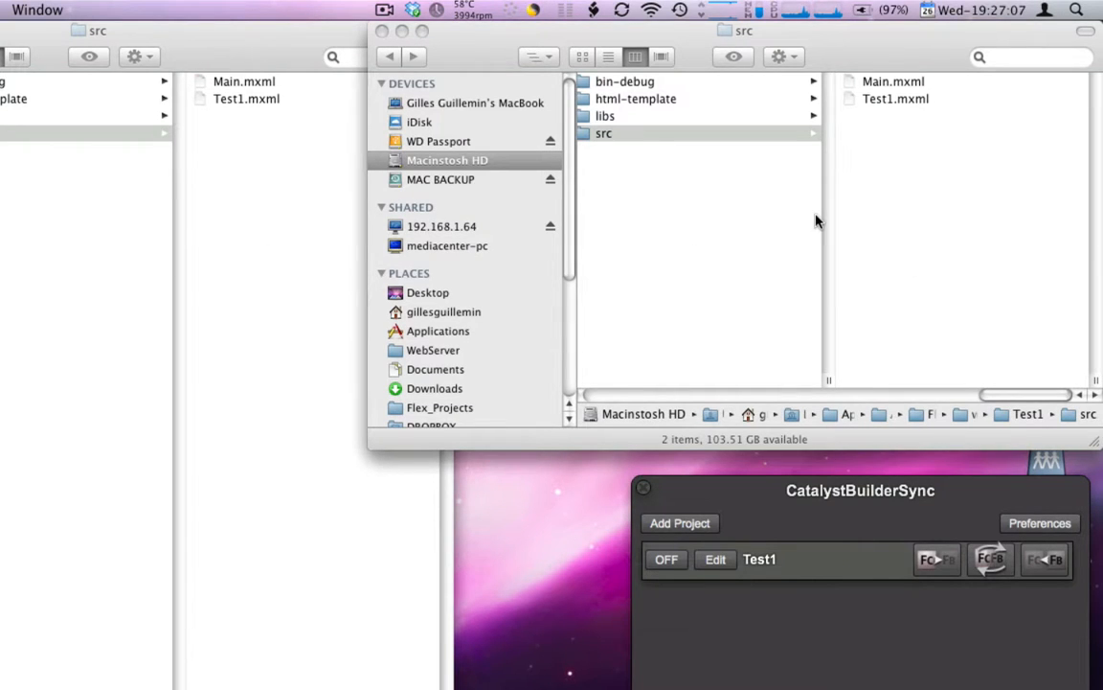
Create a new folder in the Catalyst workspace's Test1 src folder and merge the Catalyst and Builder contents again
right_click(861, 197)
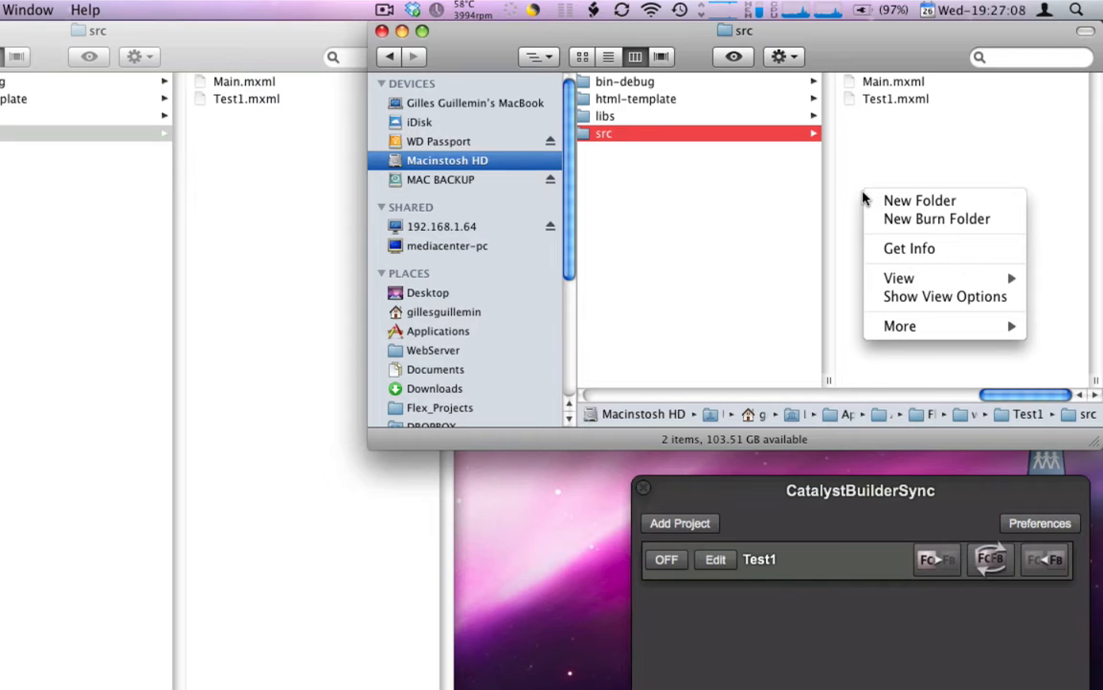
left_click(919, 201)
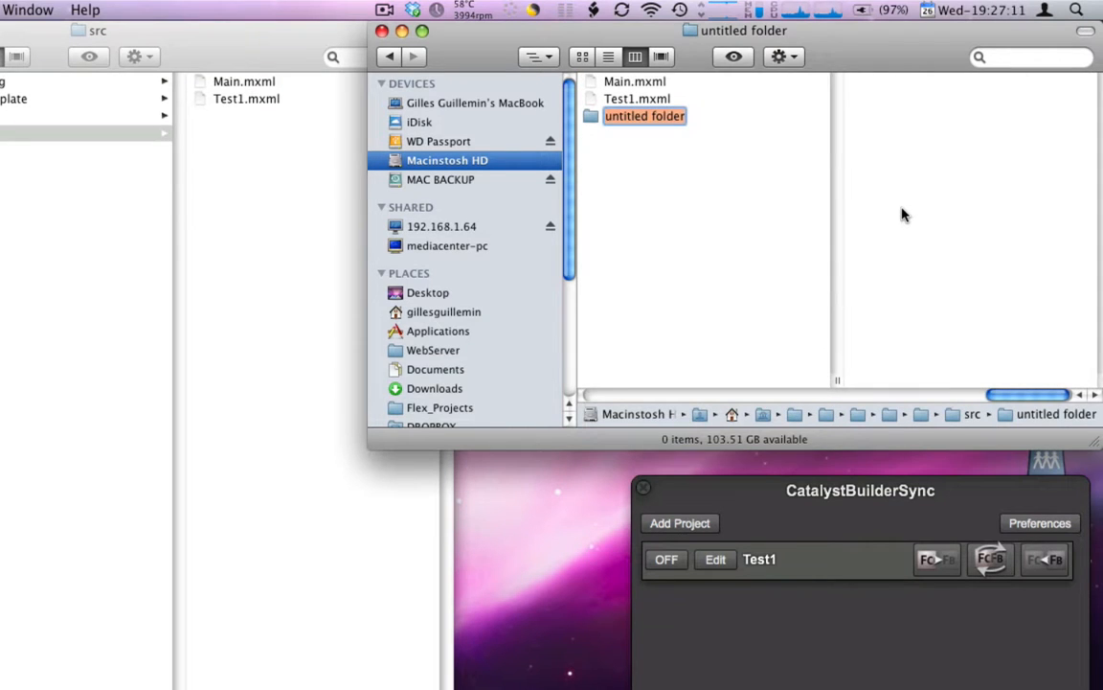
left_click(868, 624)
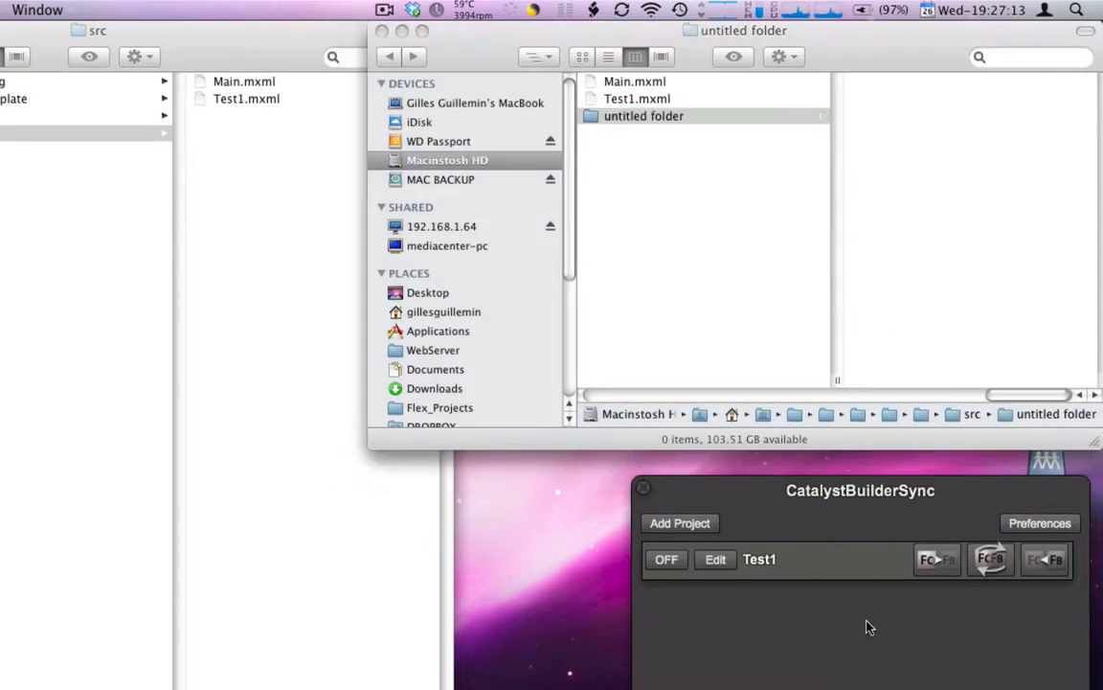
left_click(984, 565)
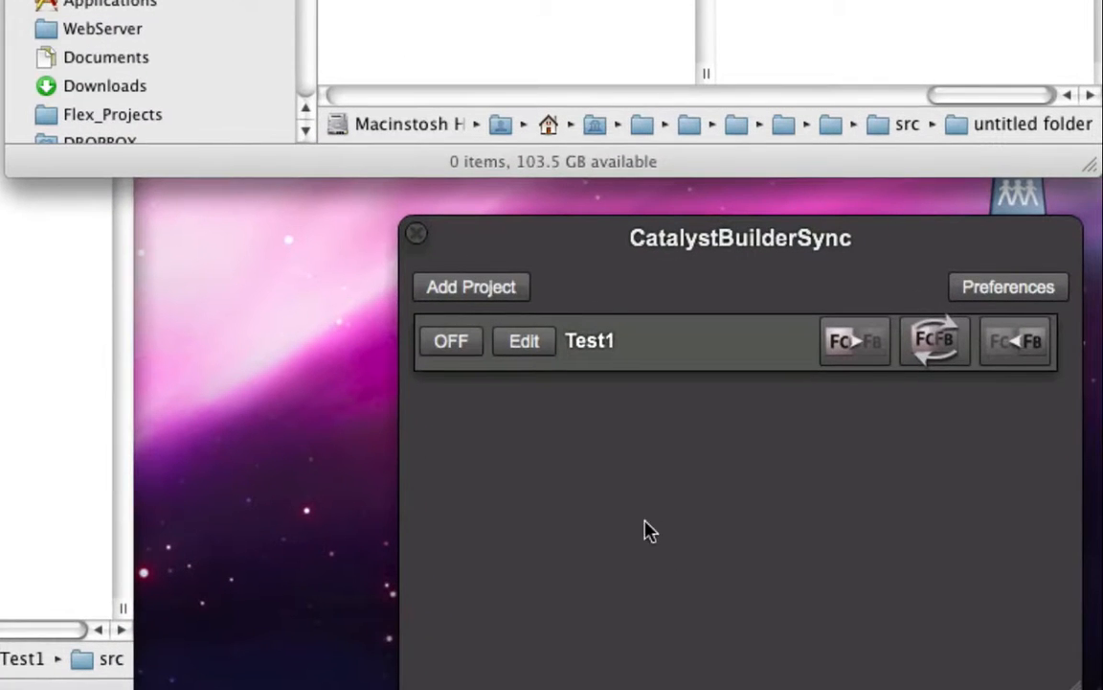
Activate auto-synchronization for the Test1 project and apply its settings with Merge Catalyst and Builder as the default sync type
left_click(458, 343)
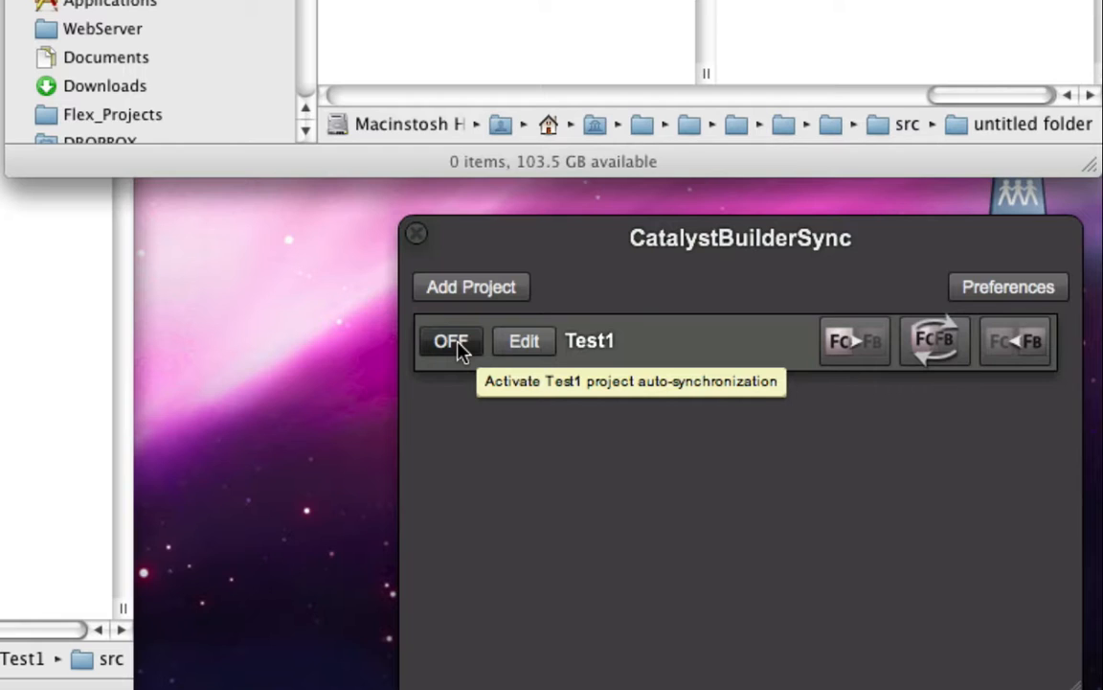
left_click(452, 342)
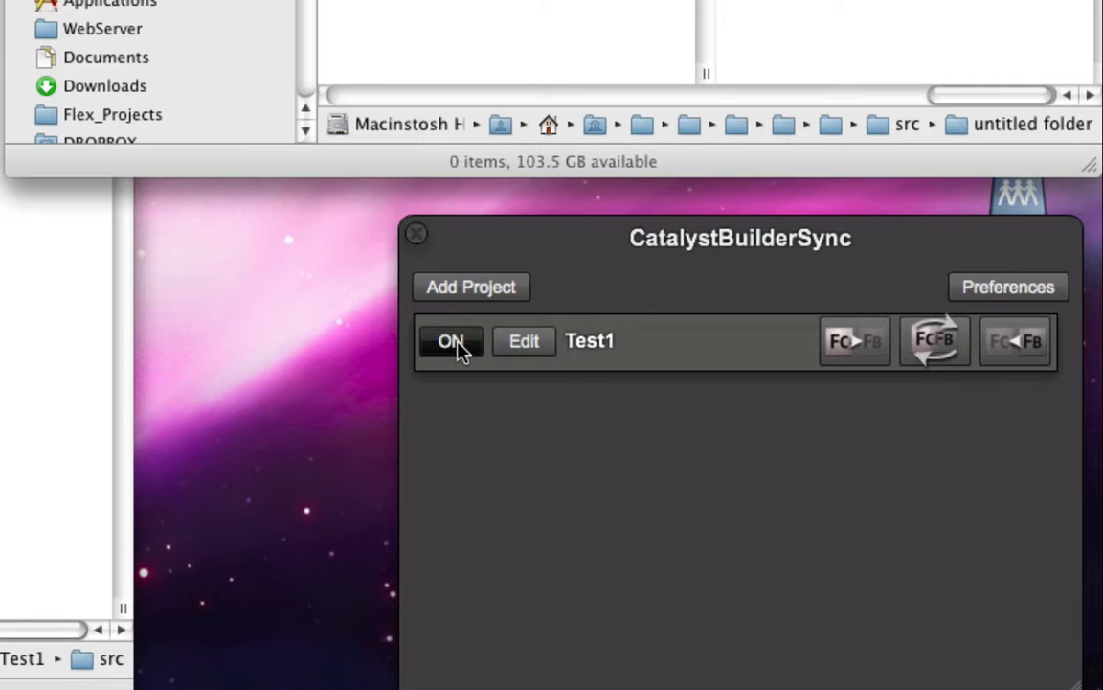
left_click(522, 342)
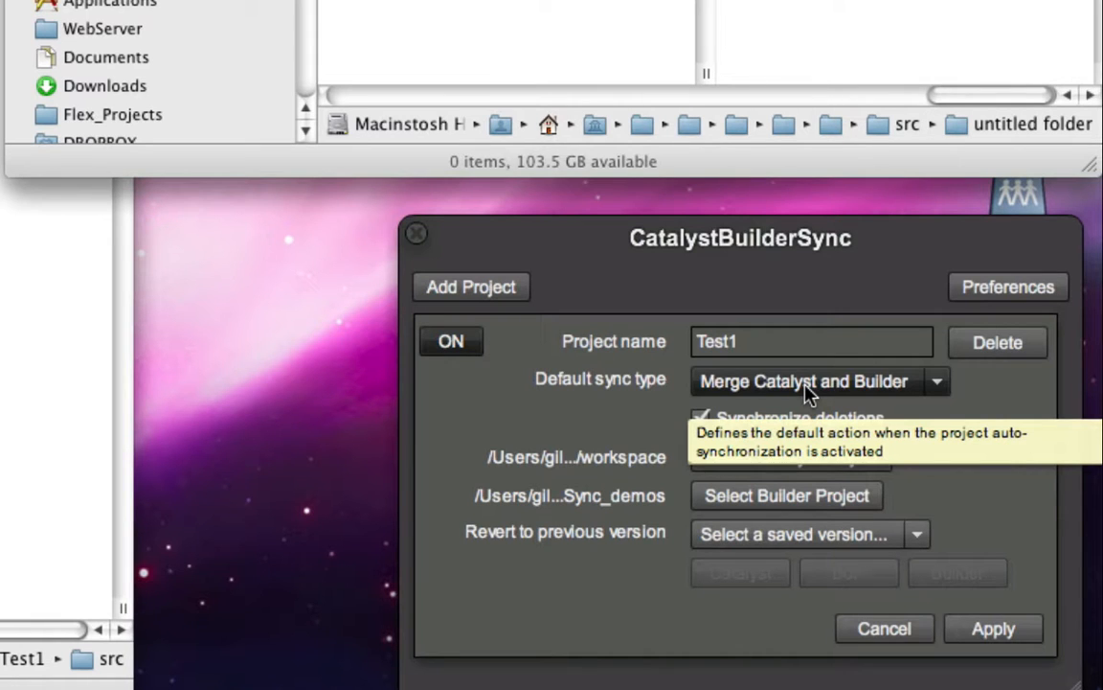
left_click(984, 632)
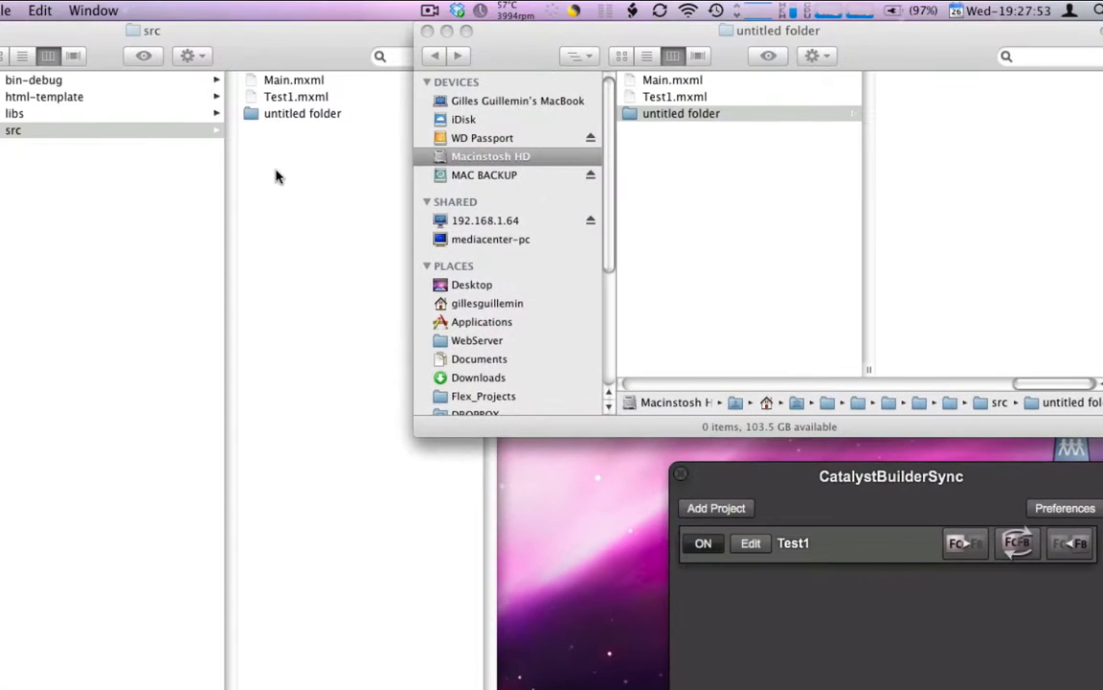
Create a second new folder in the Builder project's src folder and name it "renamed"
left_click(276, 176)
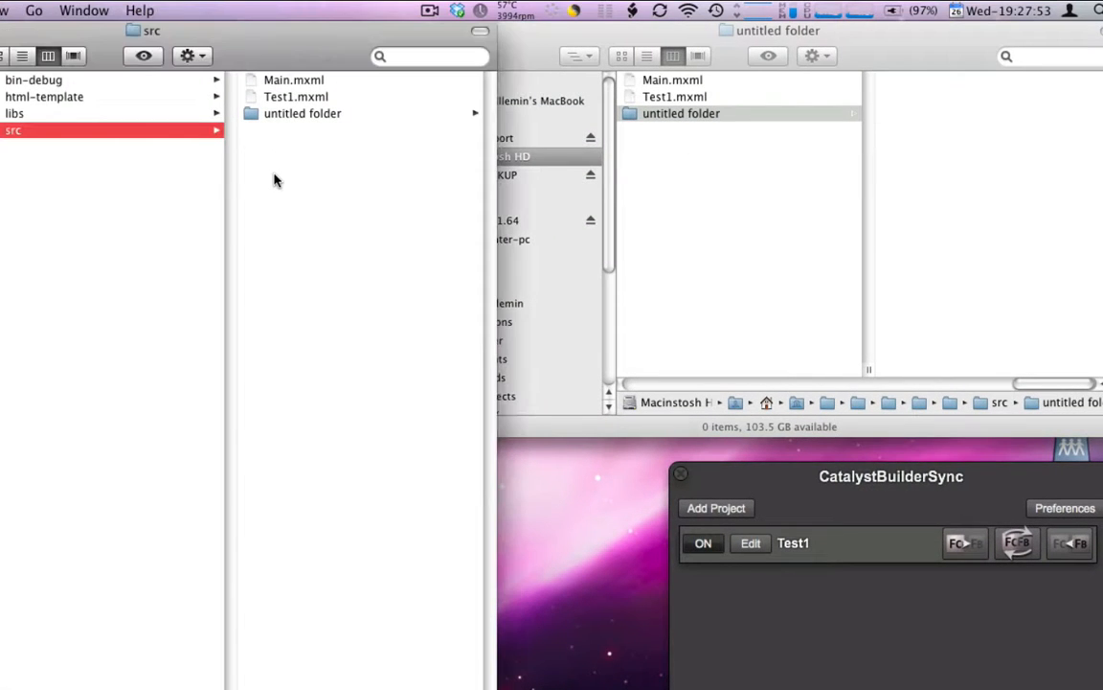
left_click(280, 116)
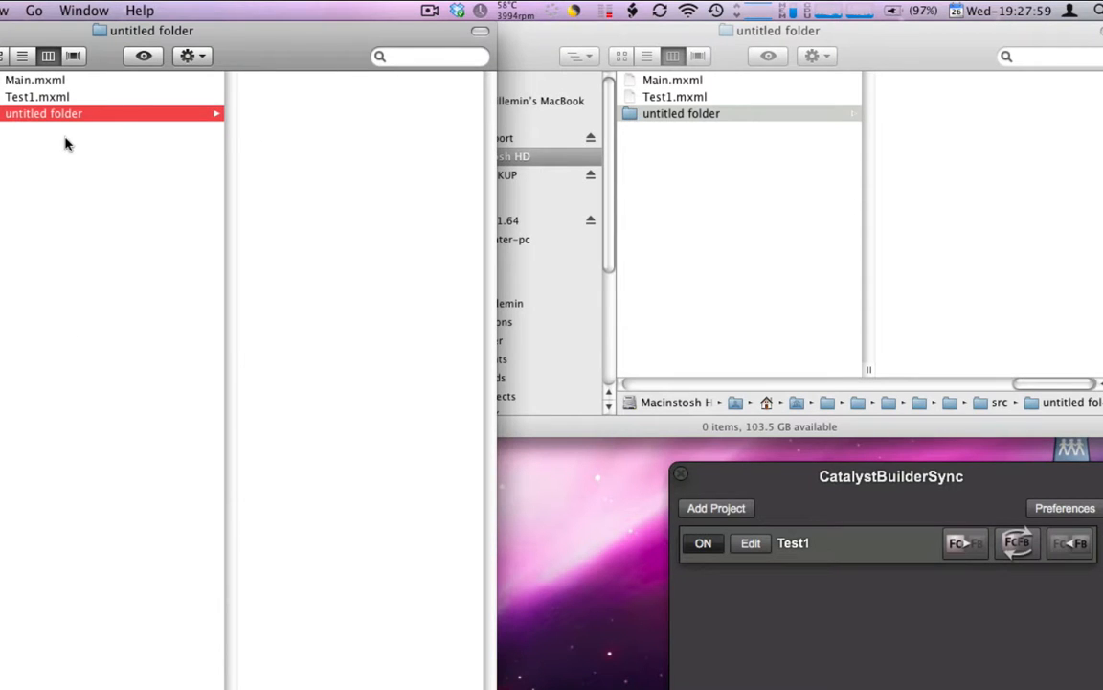
left_click(91, 169)
right_click(91, 169)
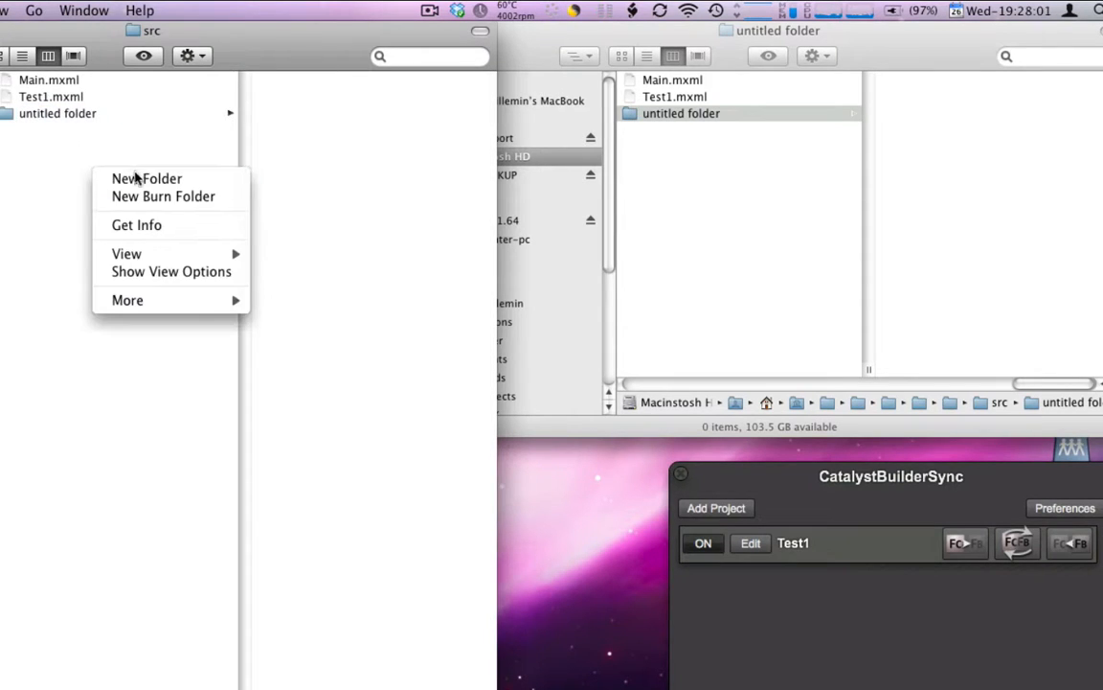
left_click(137, 180)
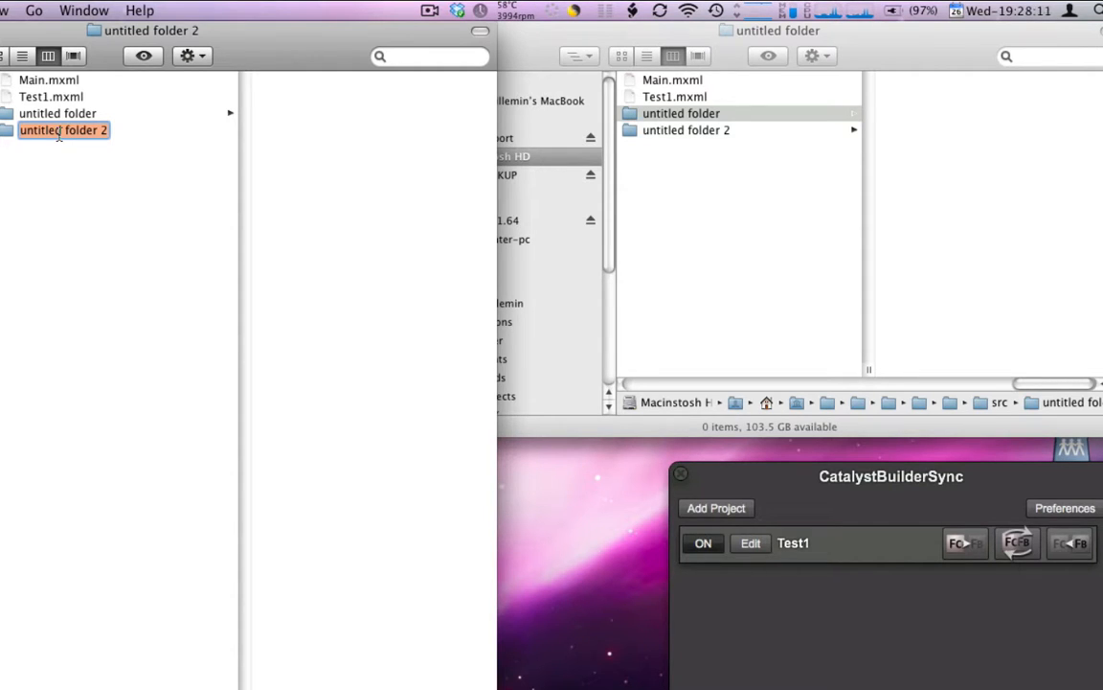
type("renam")
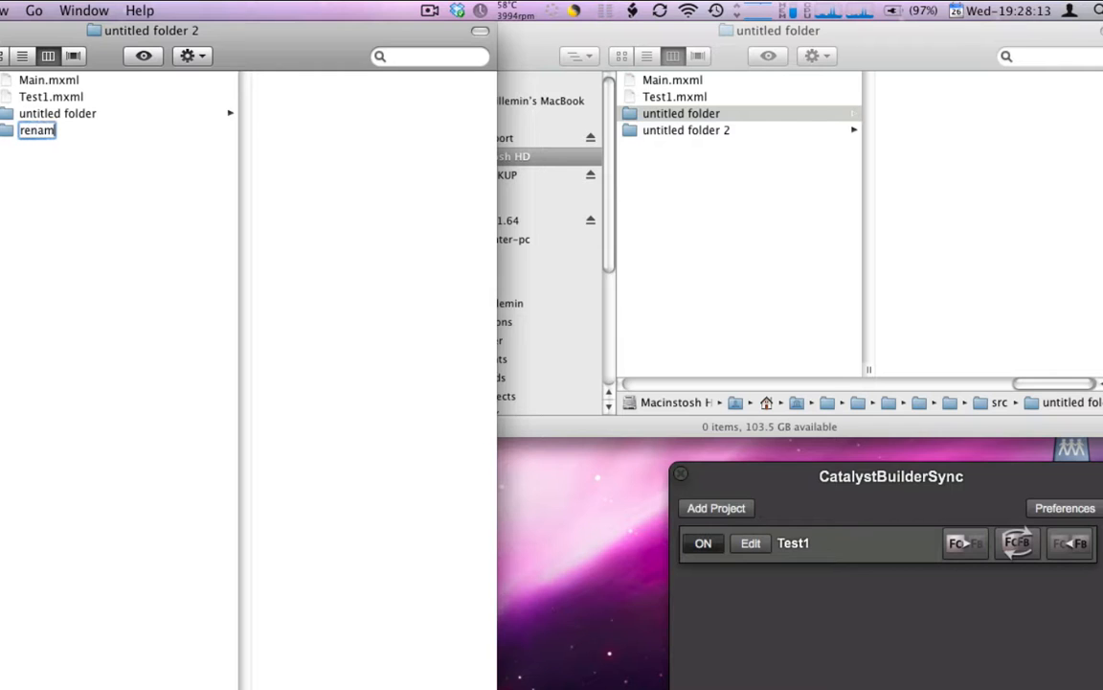
type("ed")
key("Return")
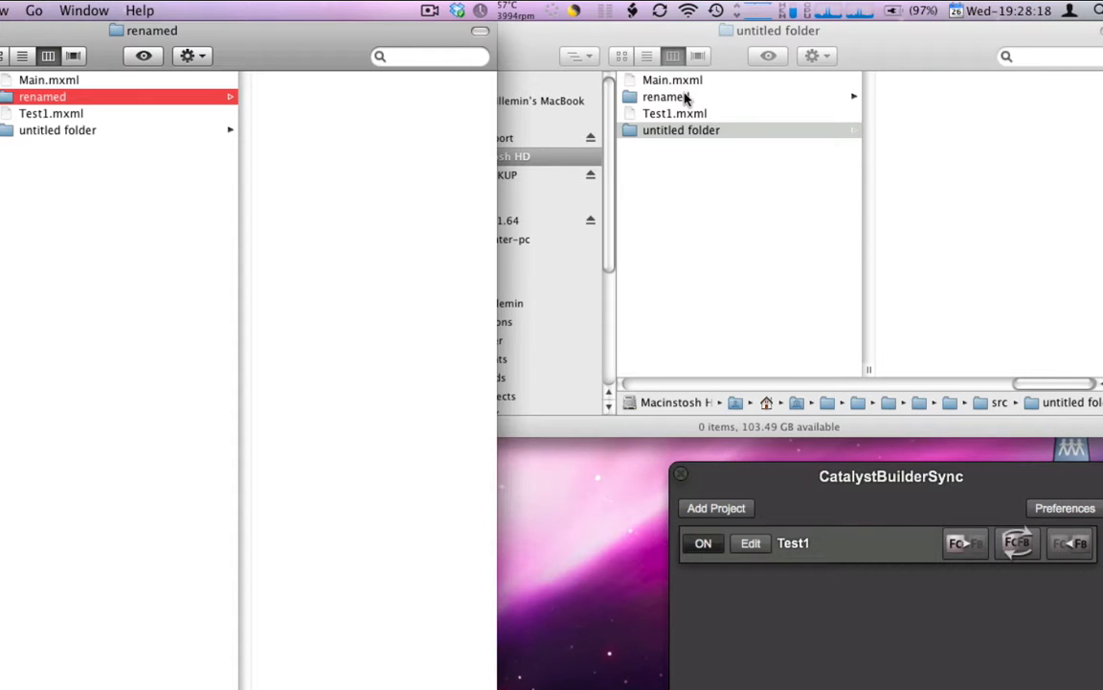
Rename the untitled folder in the Catalyst workspace's src folder as "Renamed2"
left_click(702, 130)
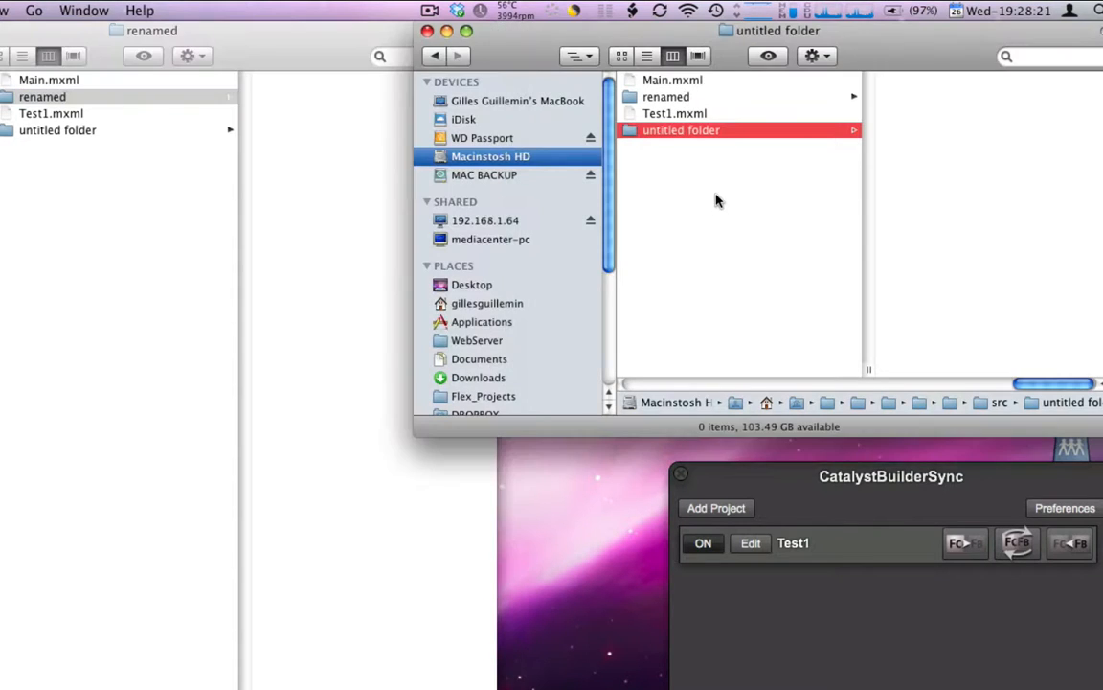
left_click(699, 134)
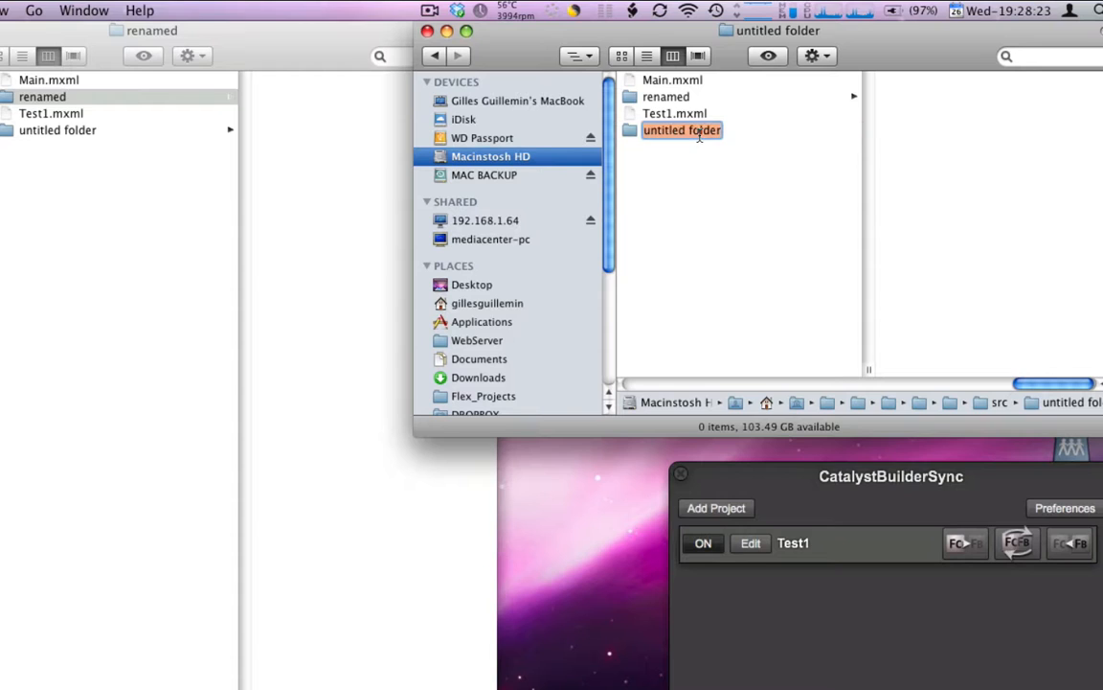
type("Re")
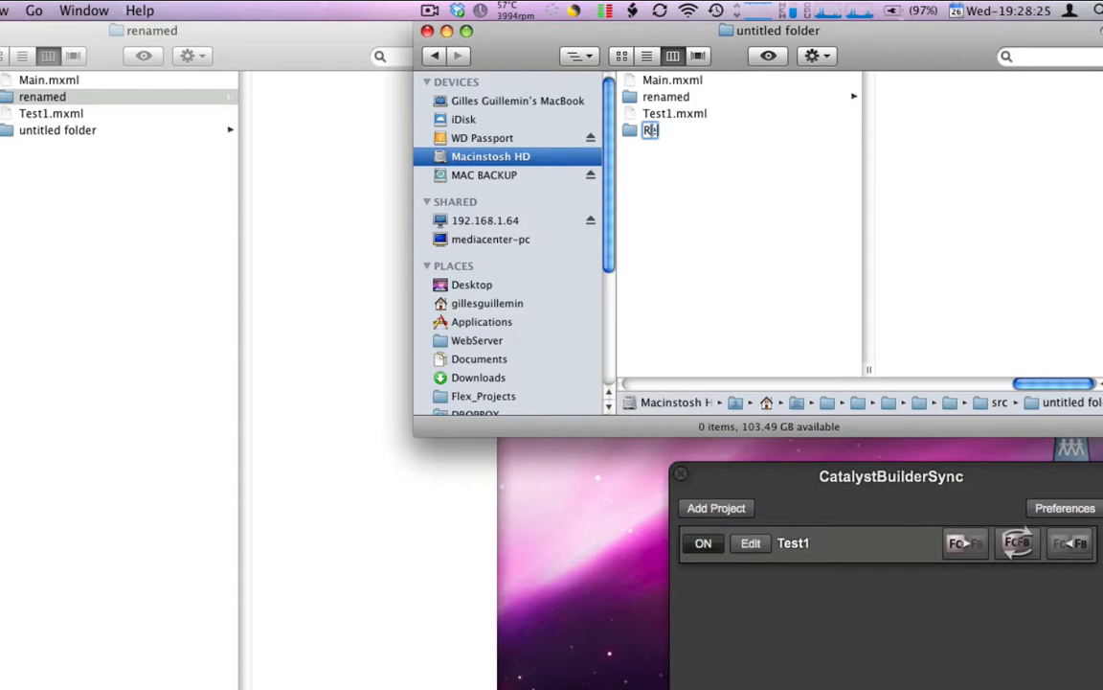
type("named2")
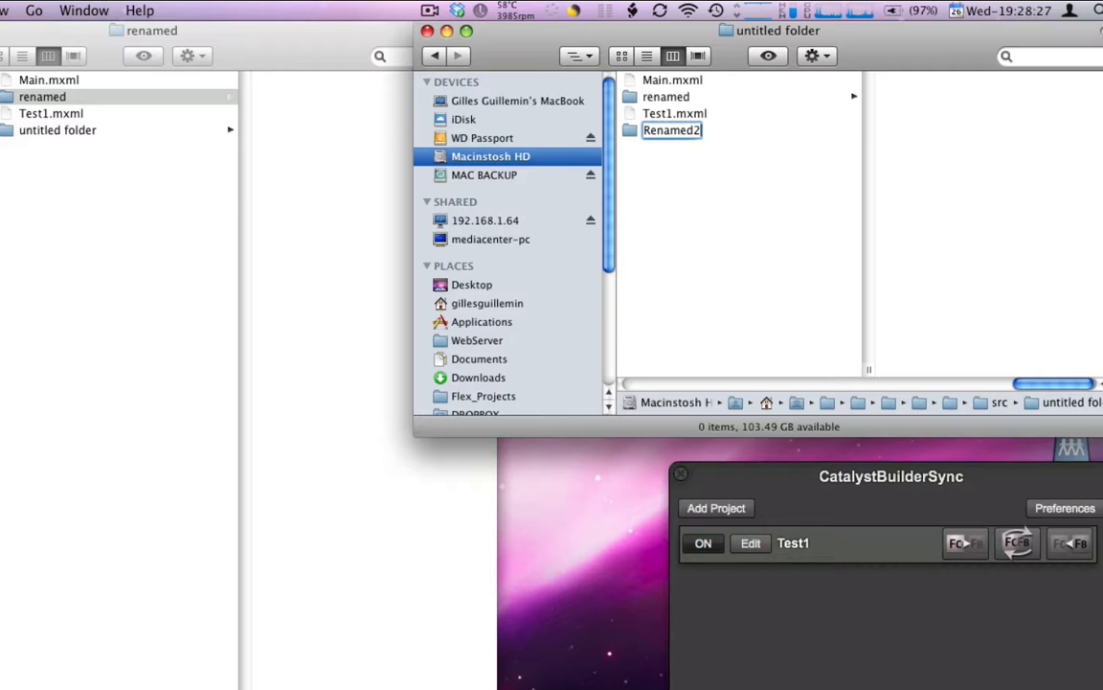
key("Return")
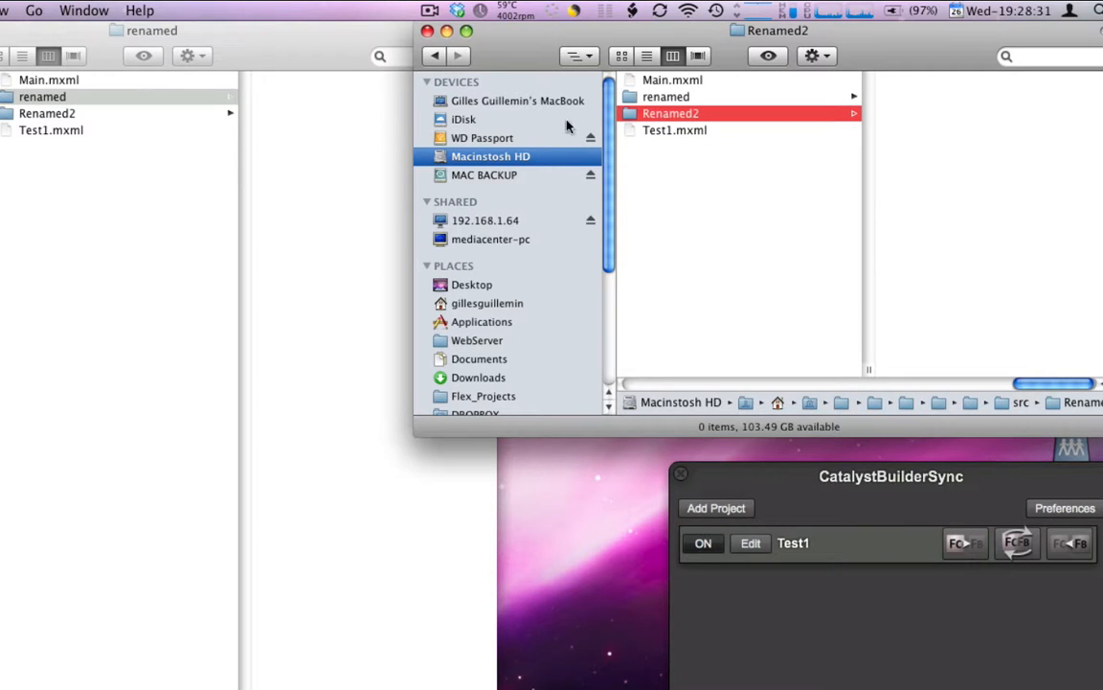
Create a subfolder named "Folder2" inside Renamed2 in the Catalyst workspace
right_click(908, 113)
left_click(917, 109)
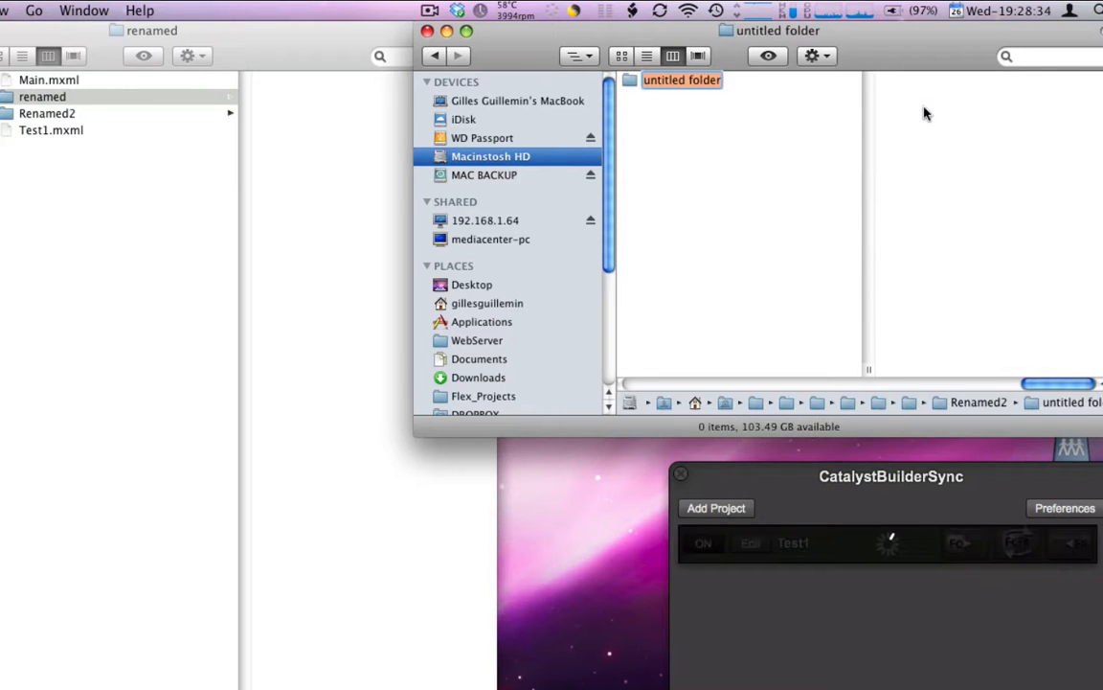
type("Fold")
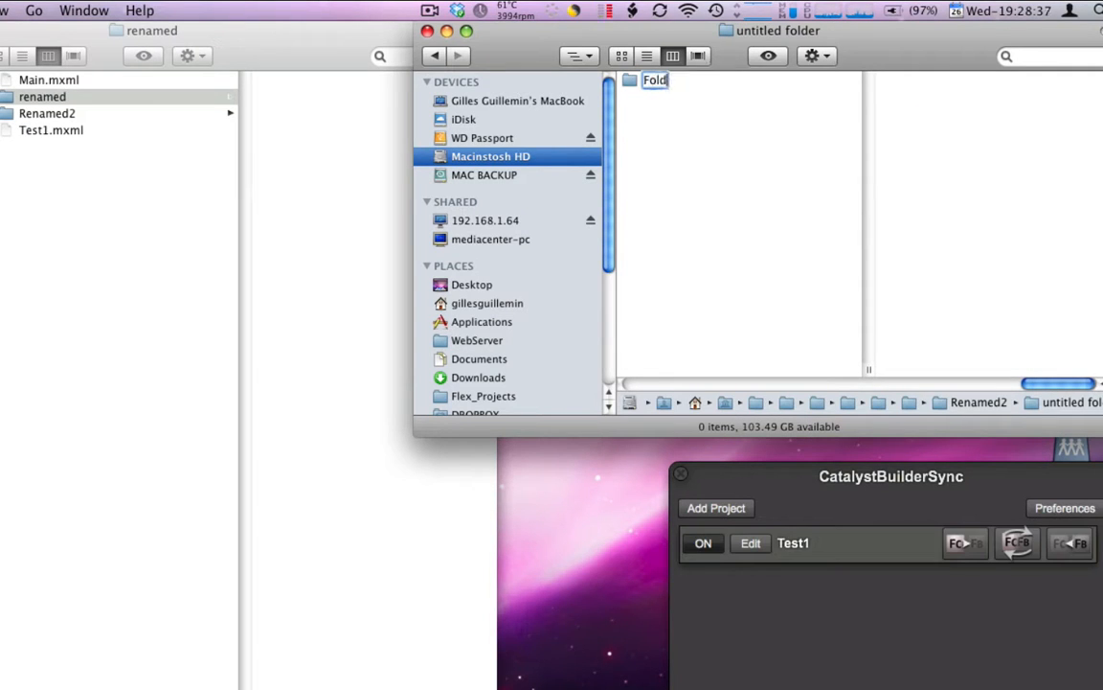
type("er2")
key("Return")
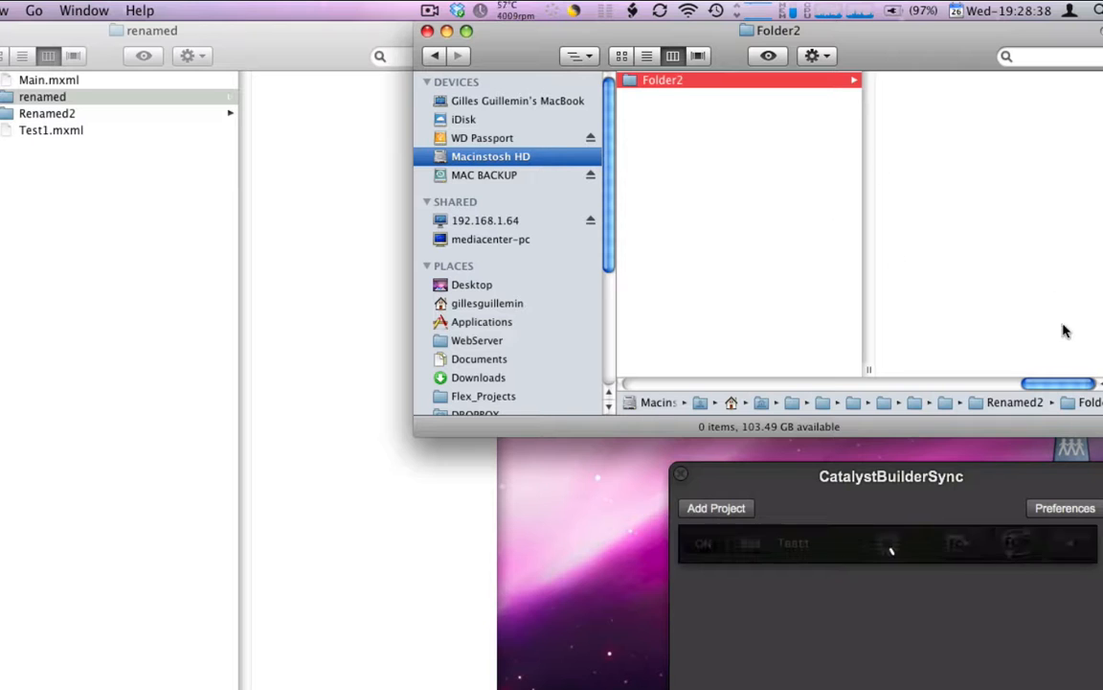
Copy Test1.mxml from the Builder project's src folder into Folder2 inside Renamed2
left_click_drag(1079, 384, 1036, 384)
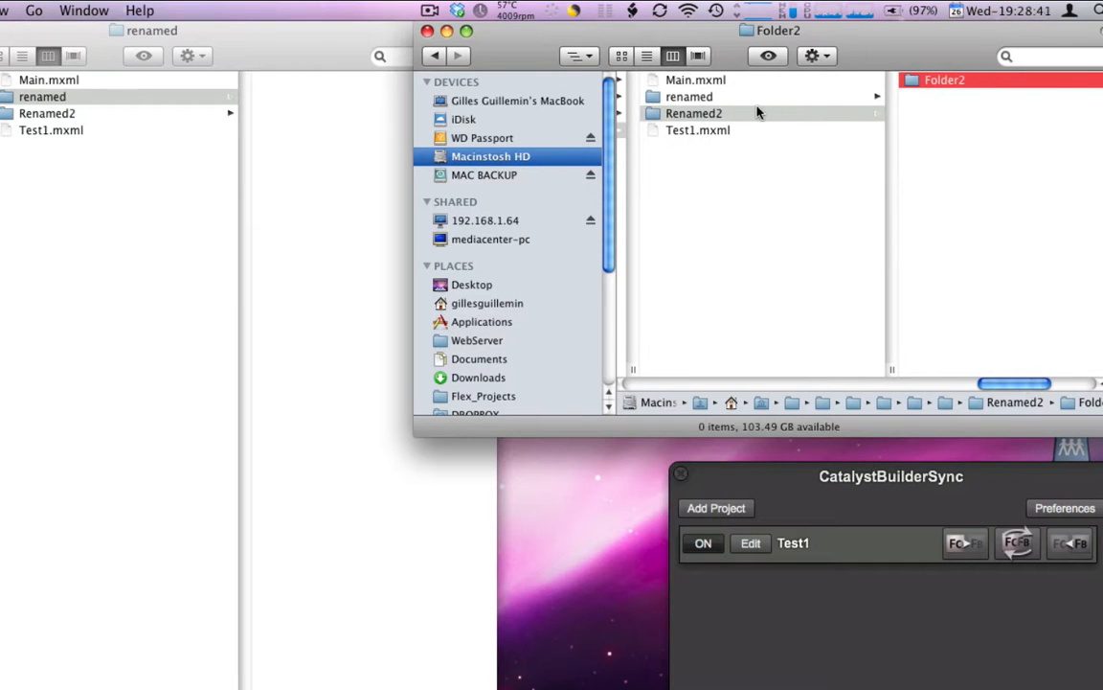
left_click(73, 114)
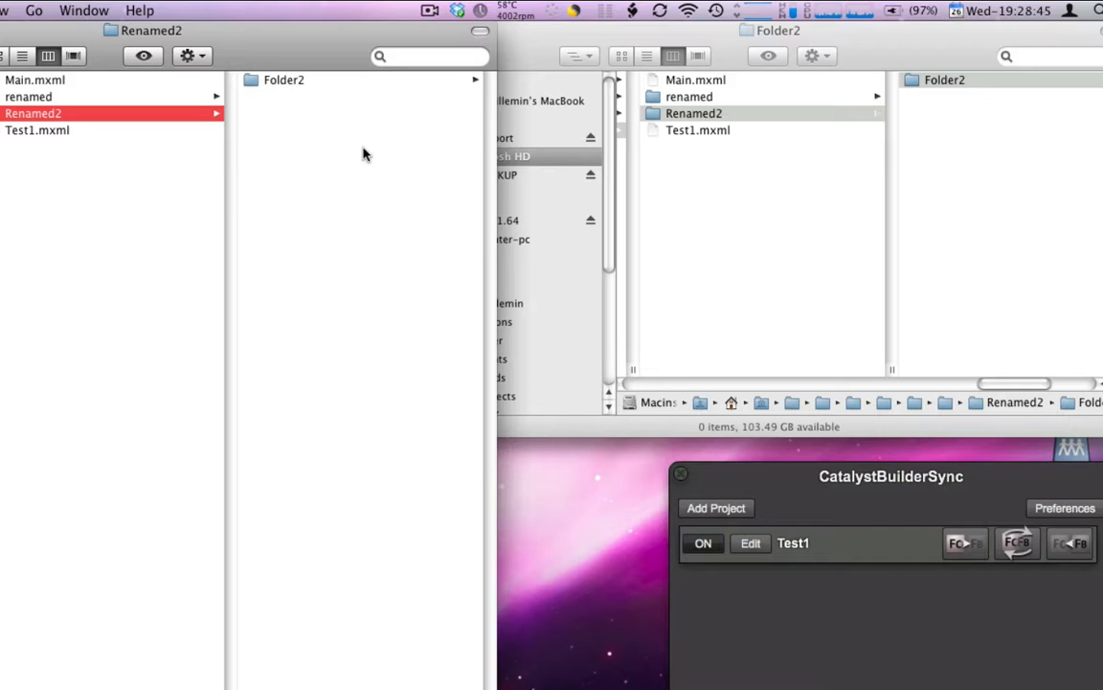
left_click(52, 128)
left_click_drag(53, 129, 294, 85)
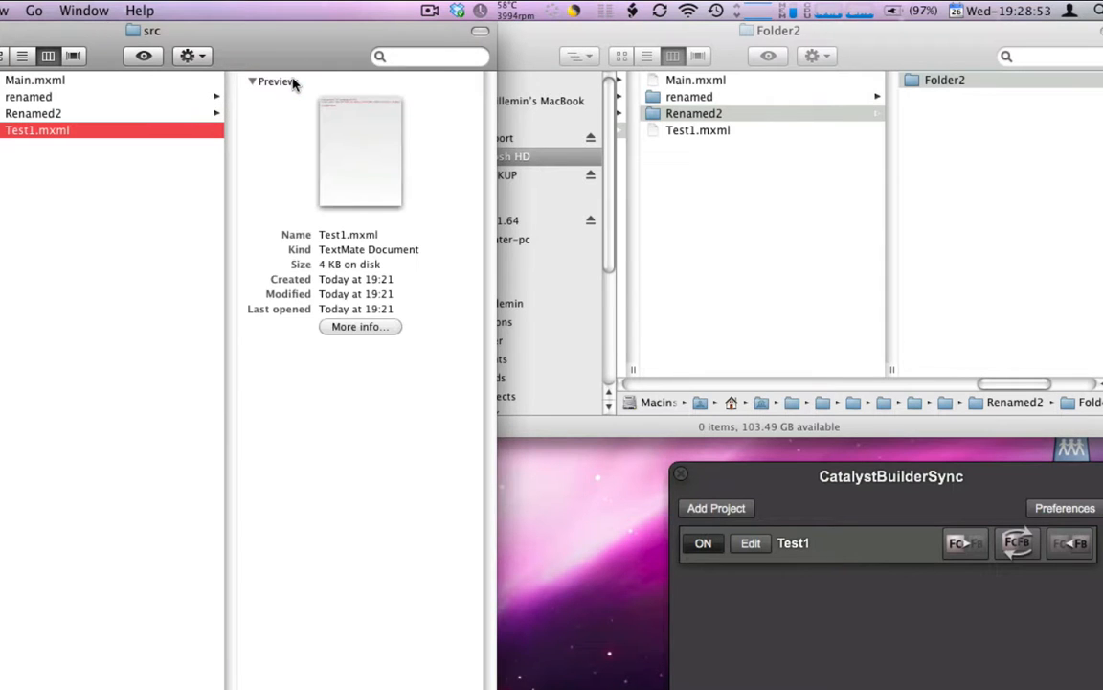
Check the contents of Folder2 inside Renamed2 in both the Builder project and the Catalyst workspace
left_click(75, 121)
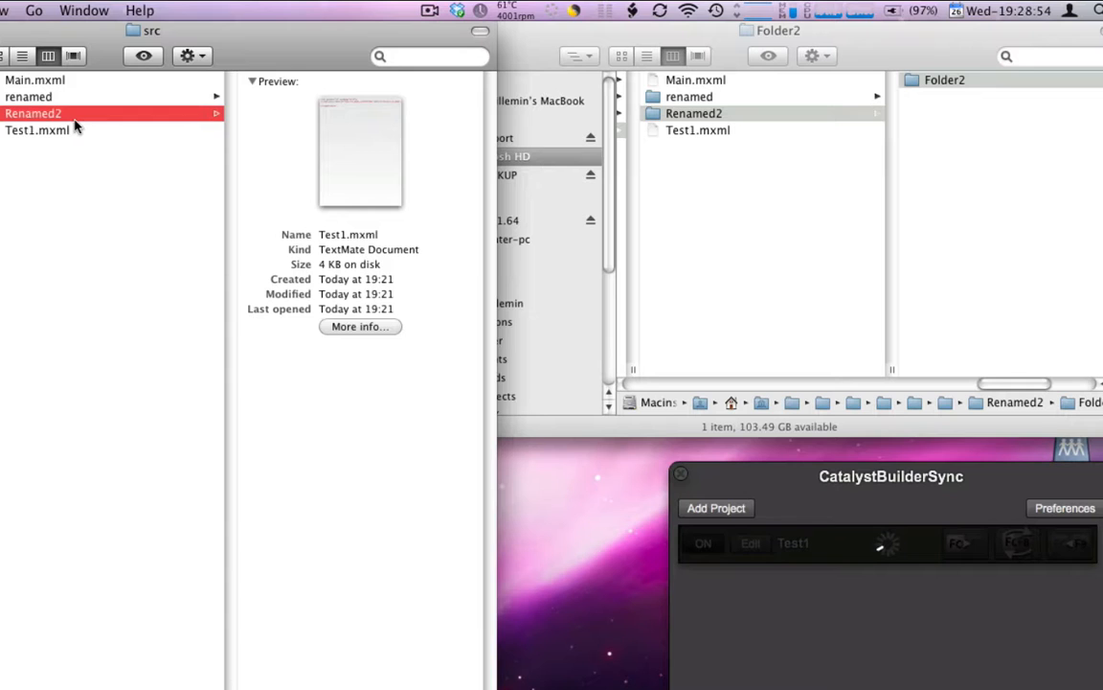
left_click(296, 81)
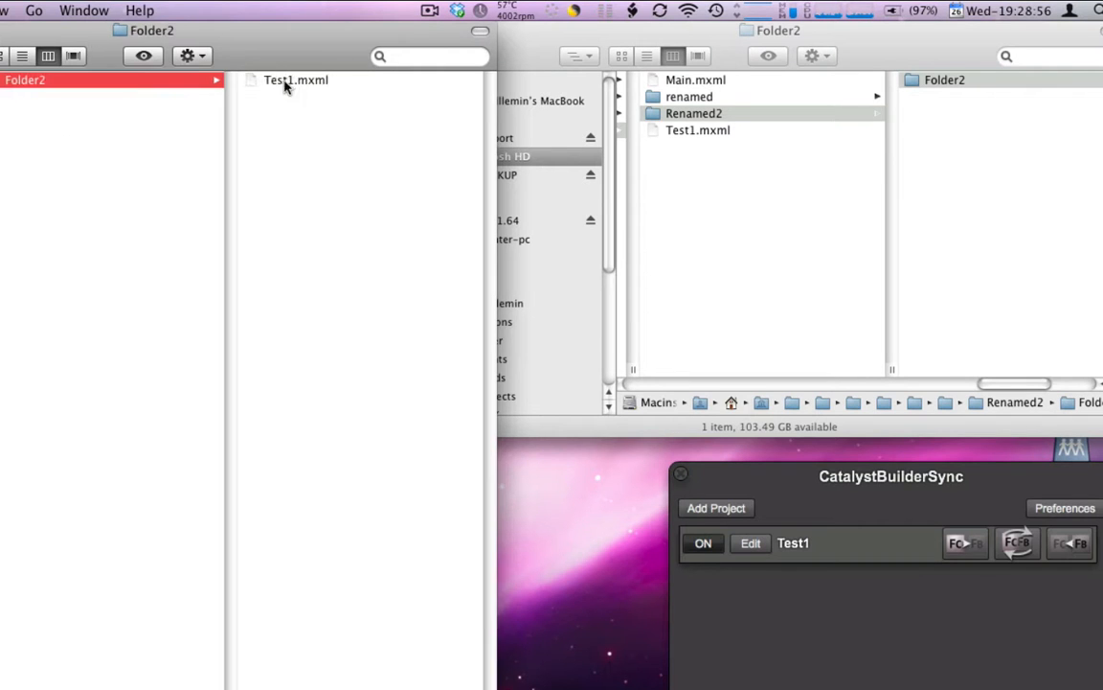
left_click(930, 133)
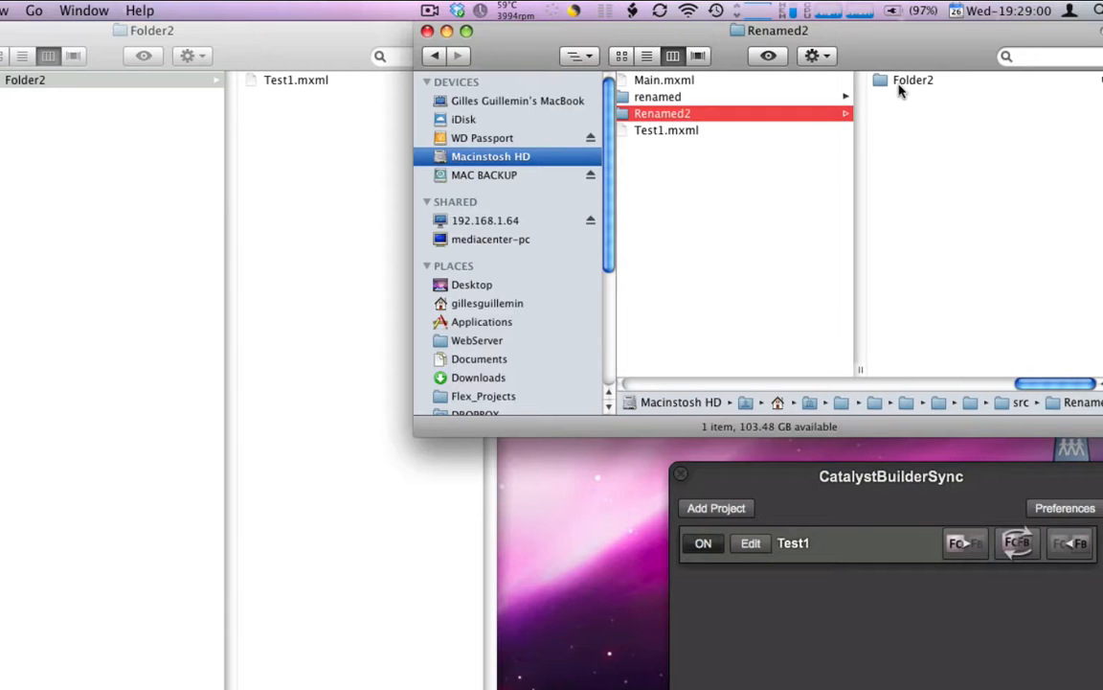
left_click(898, 84)
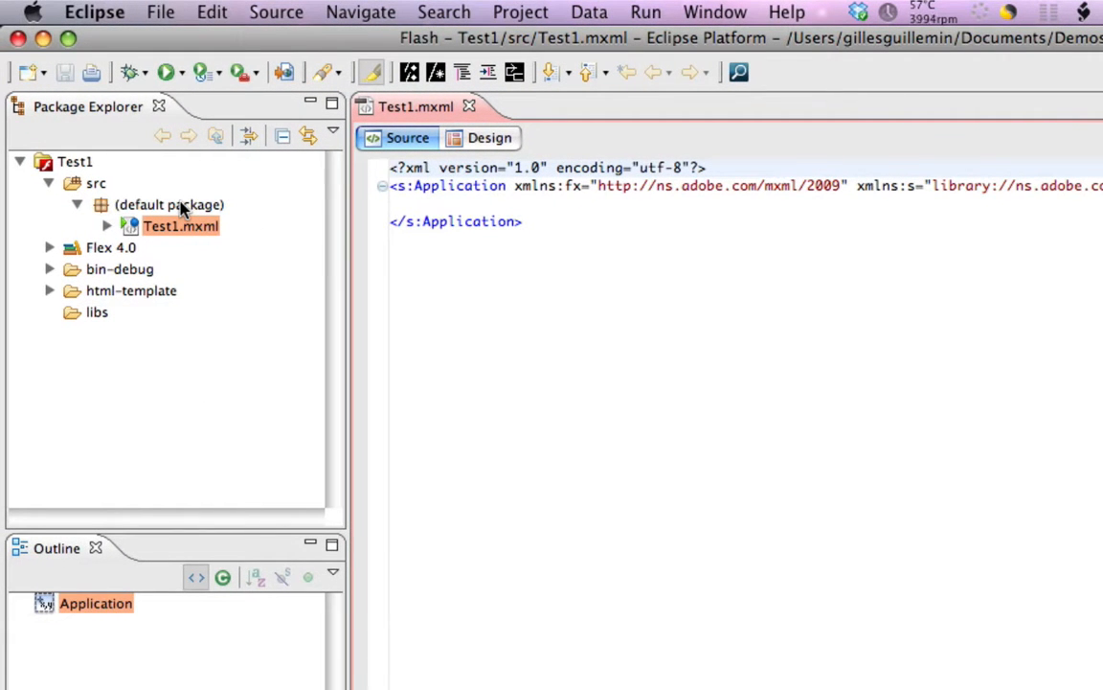
Refresh the default package of the Test1 project in Eclipse and expand the Renamed2.Folder2 package to check the synchronized files
left_click(182, 209)
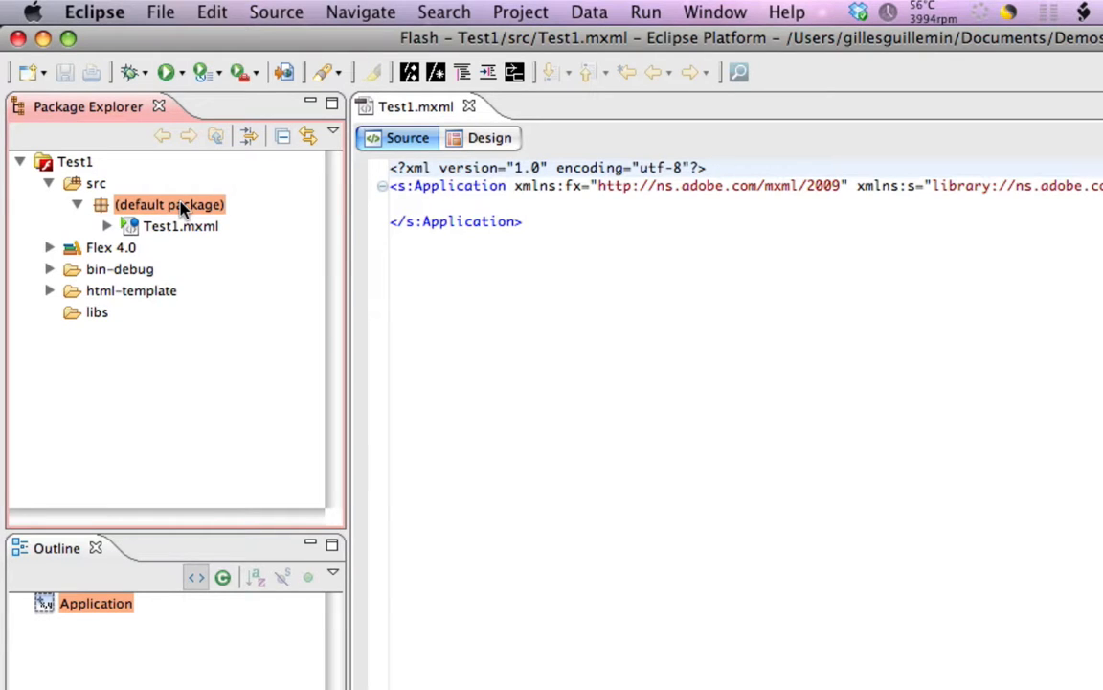
right_click(182, 209)
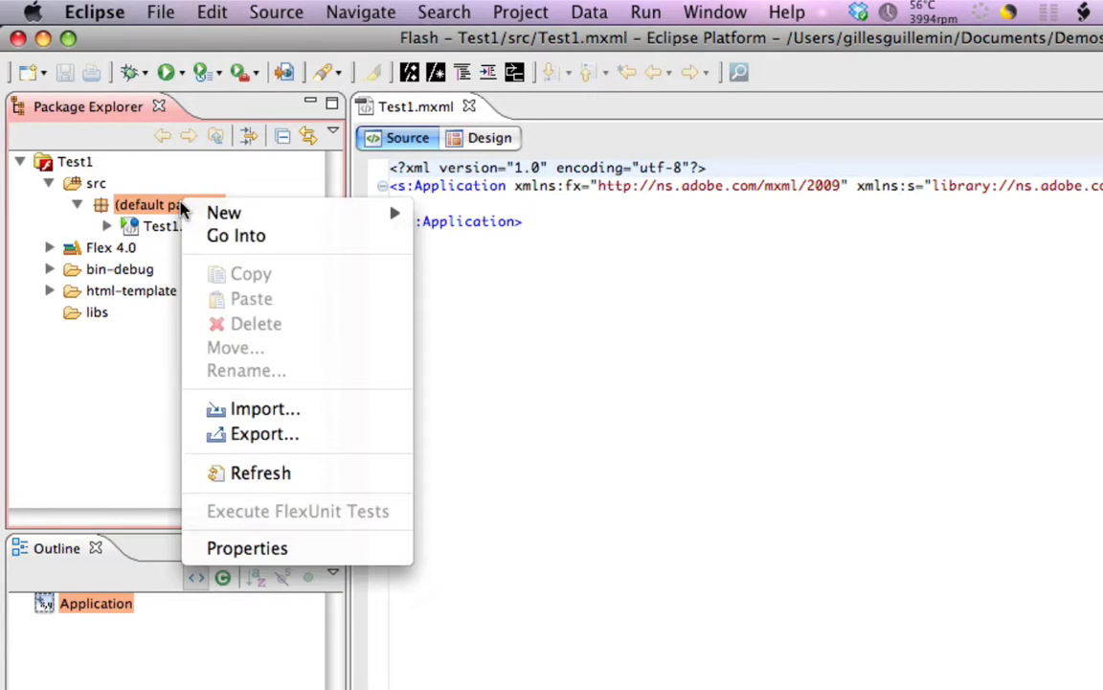
left_click(290, 475)
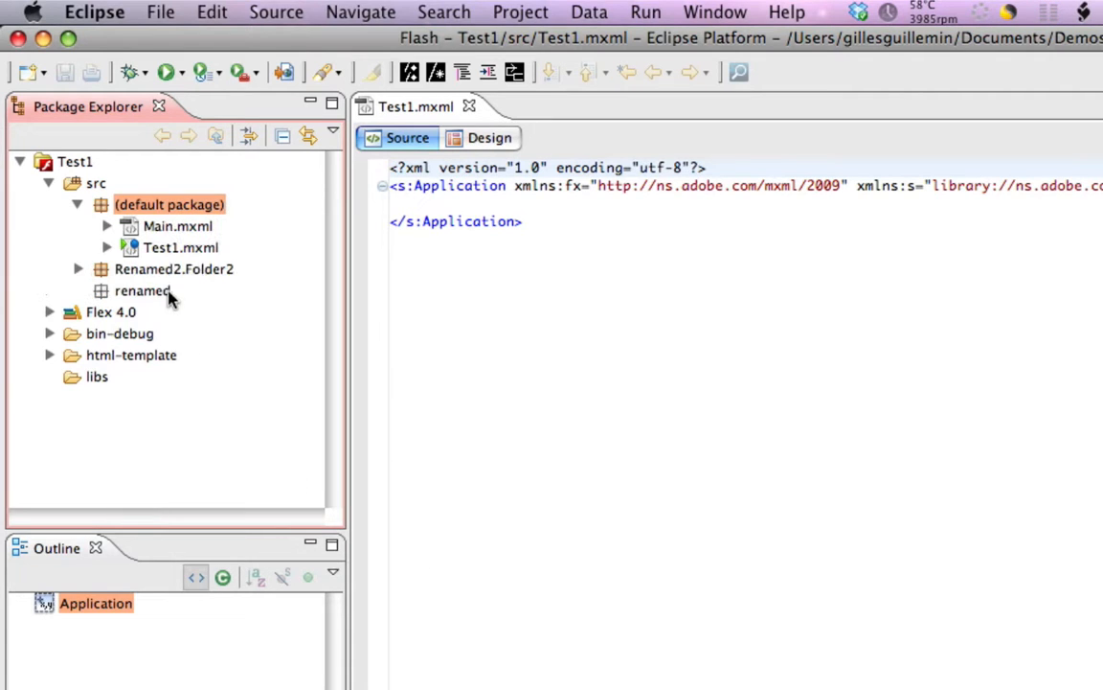
left_click(139, 232)
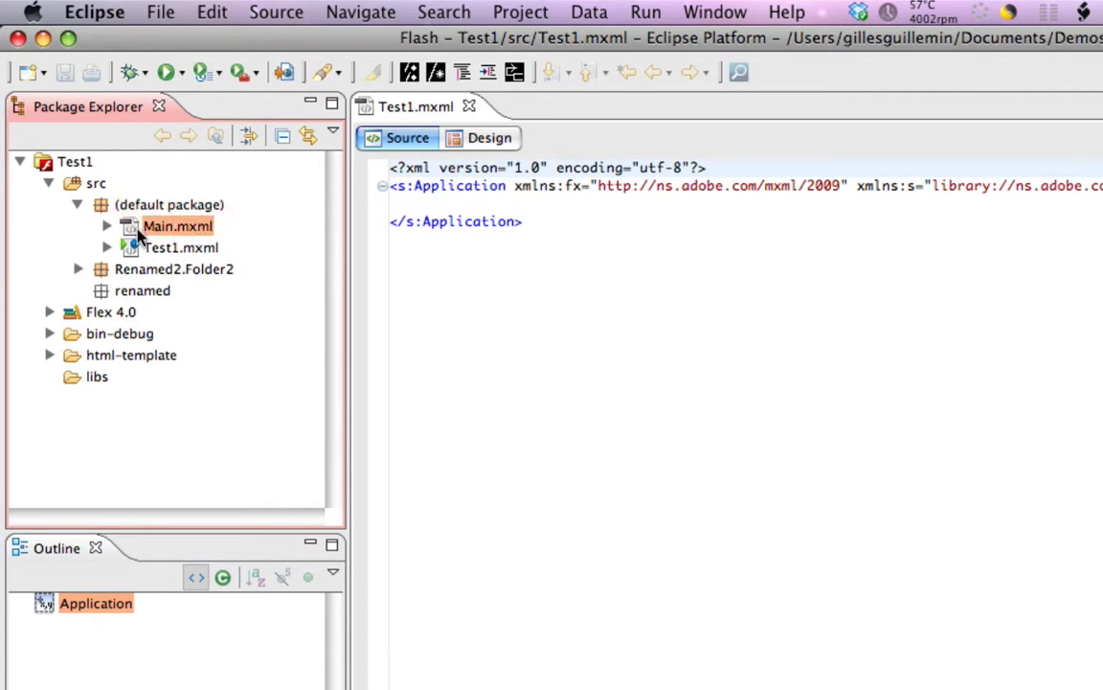
left_click(77, 269)
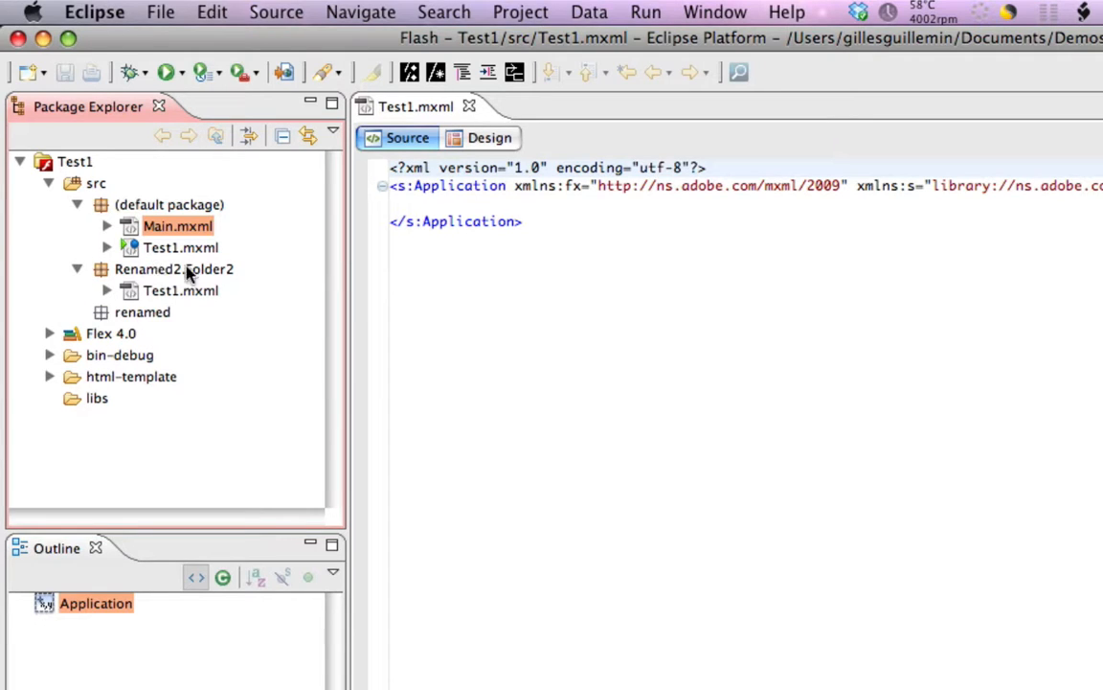
left_click(175, 292)
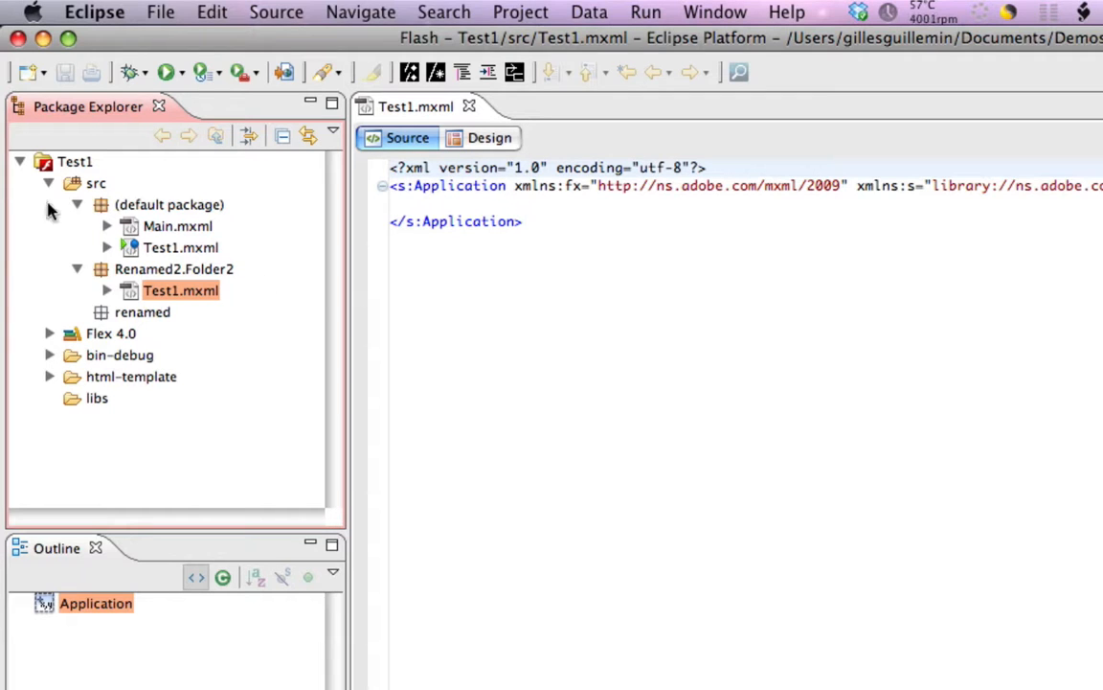
right_click(98, 189)
left_click(96, 191)
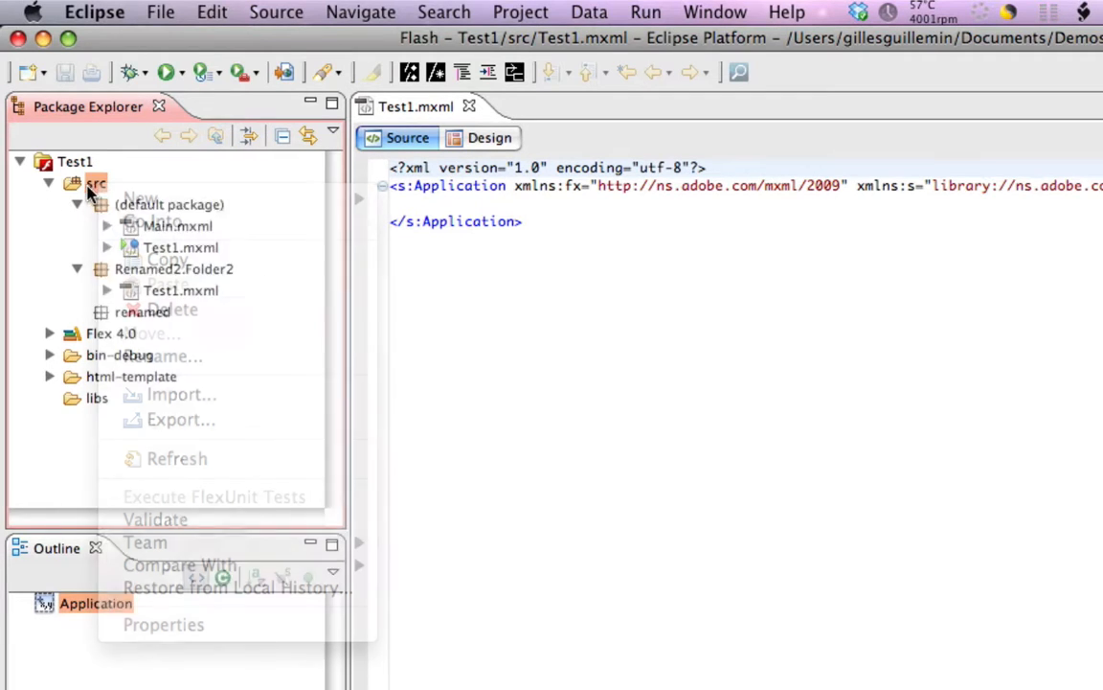
left_click(91, 12)
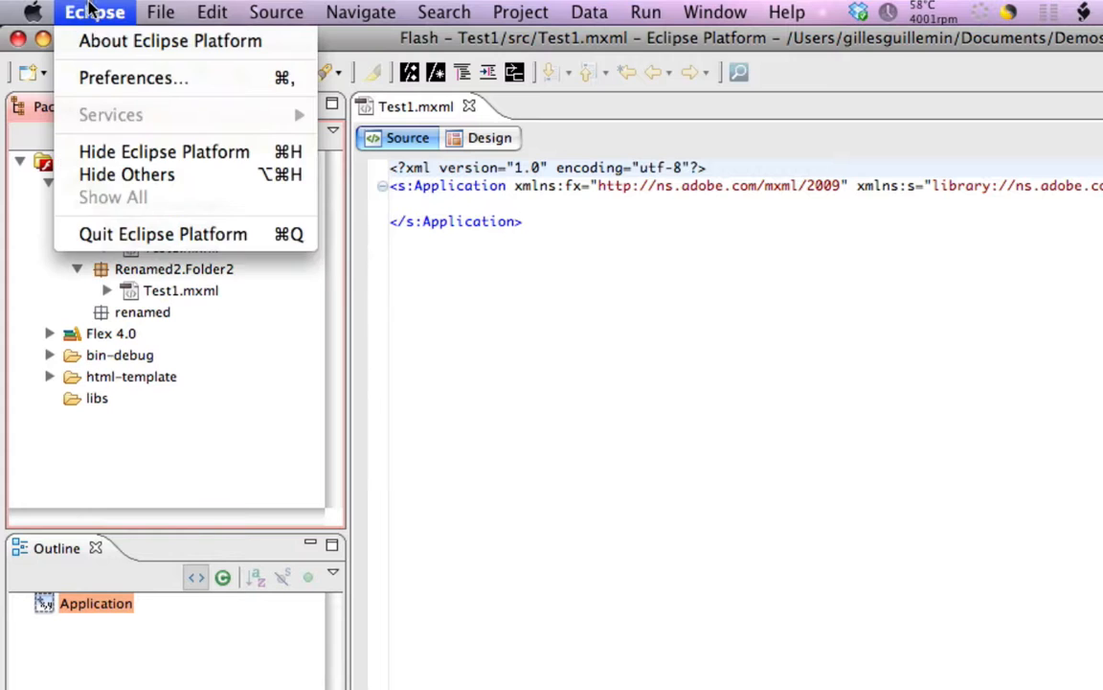
left_click(105, 88)
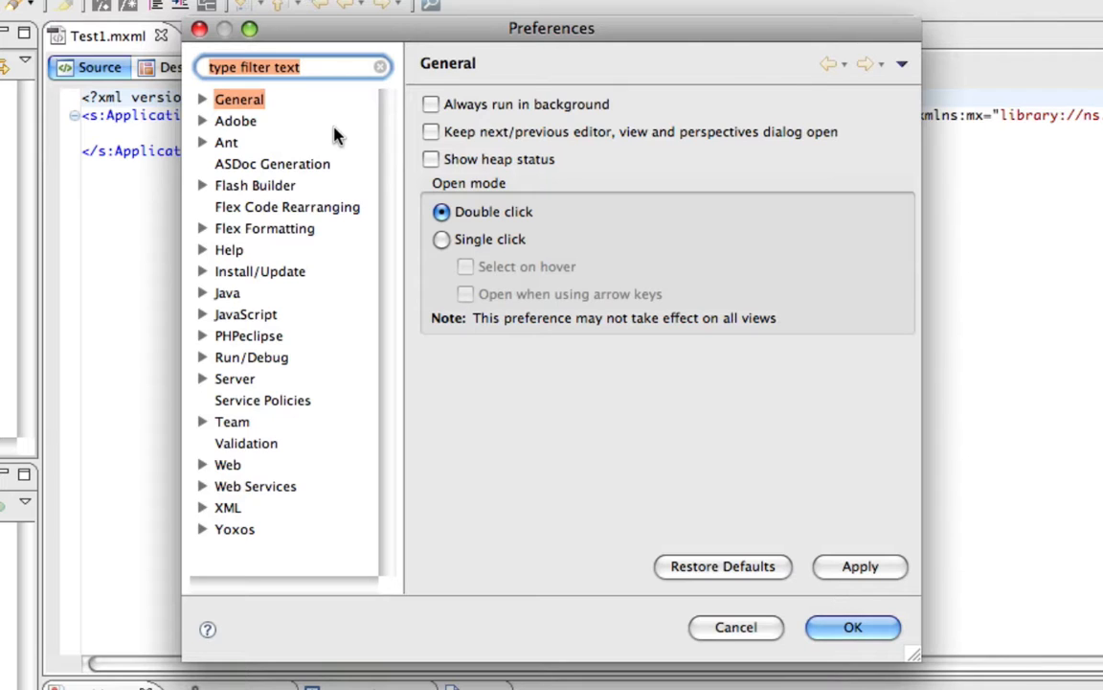
left_click(202, 100)
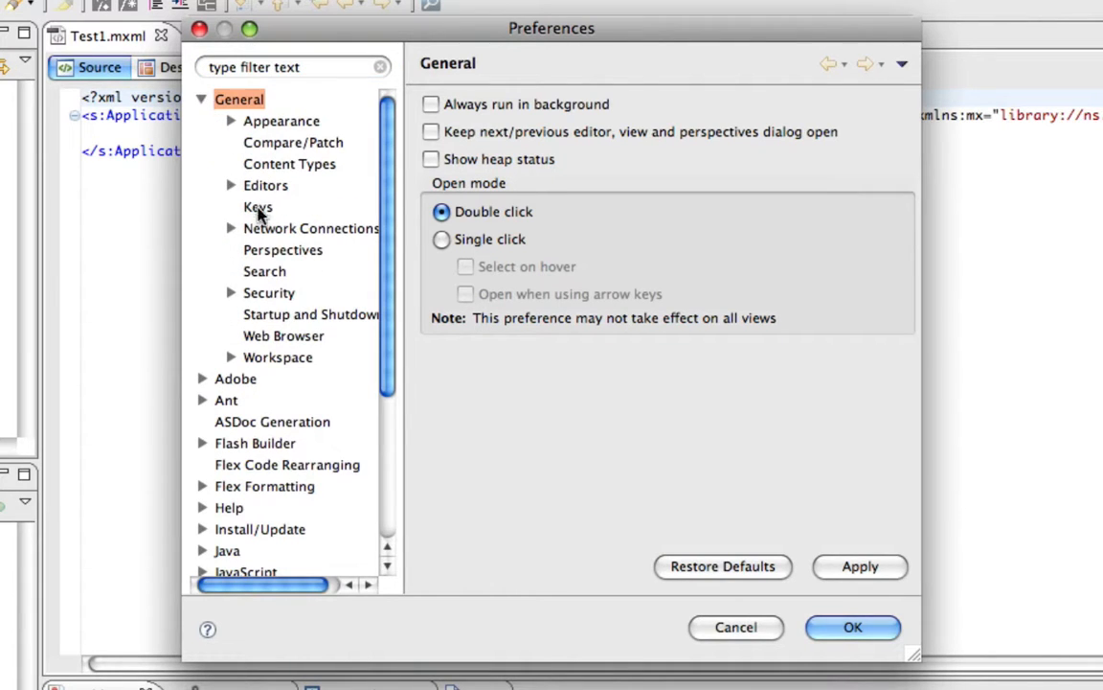
left_click(260, 362)
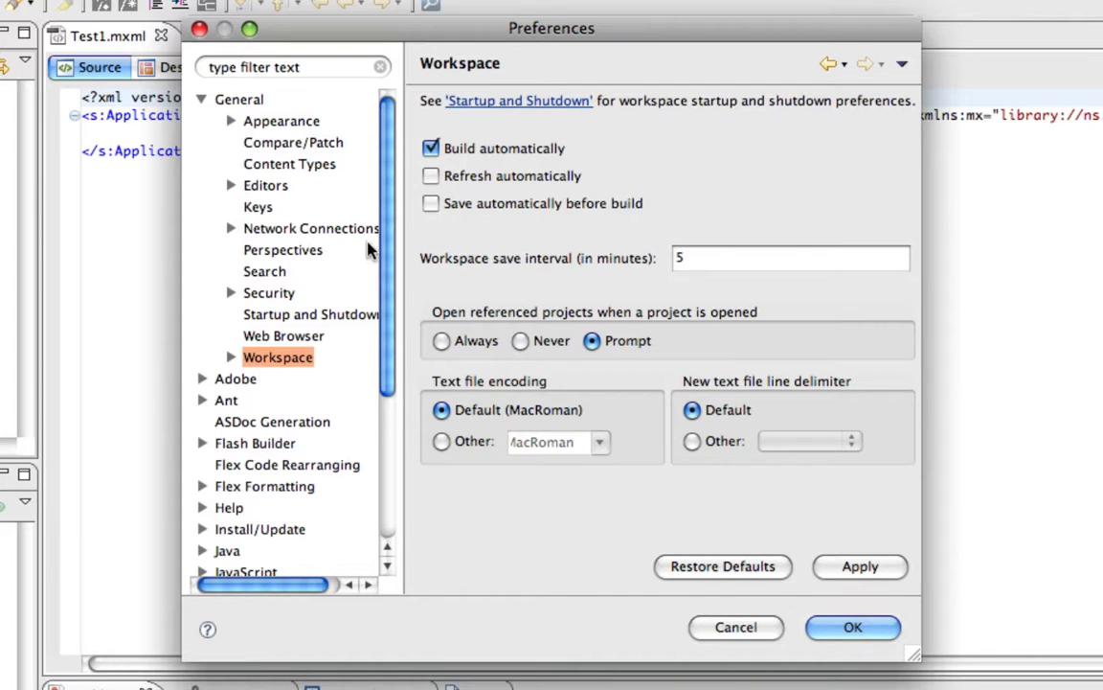
left_click(431, 177)
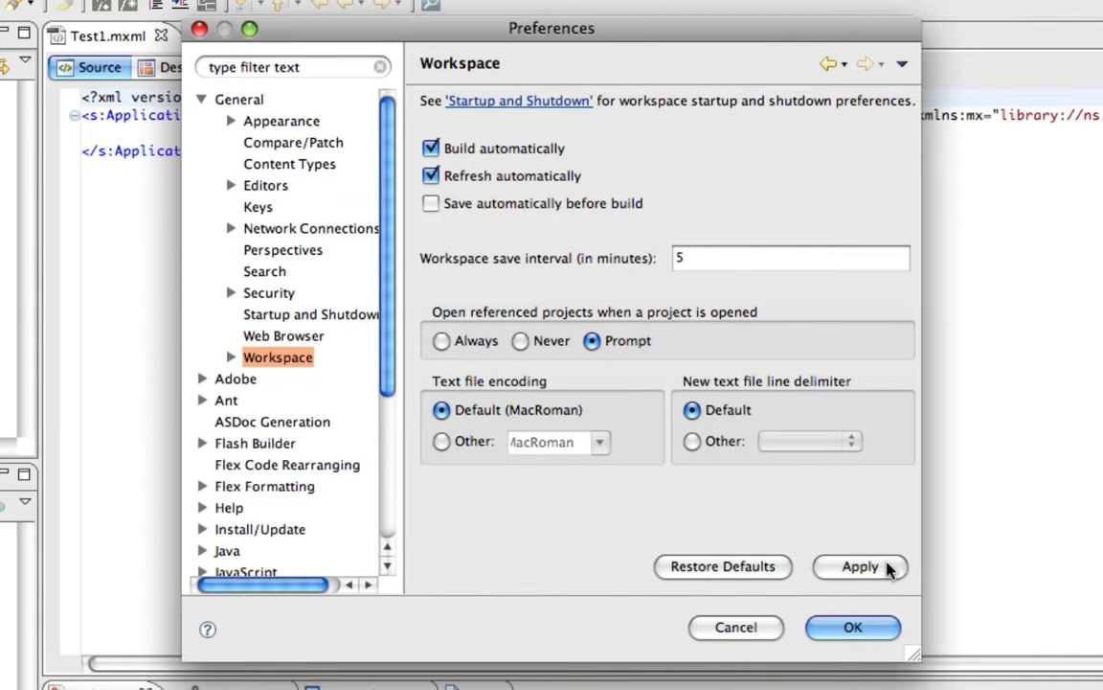
left_click(433, 204)
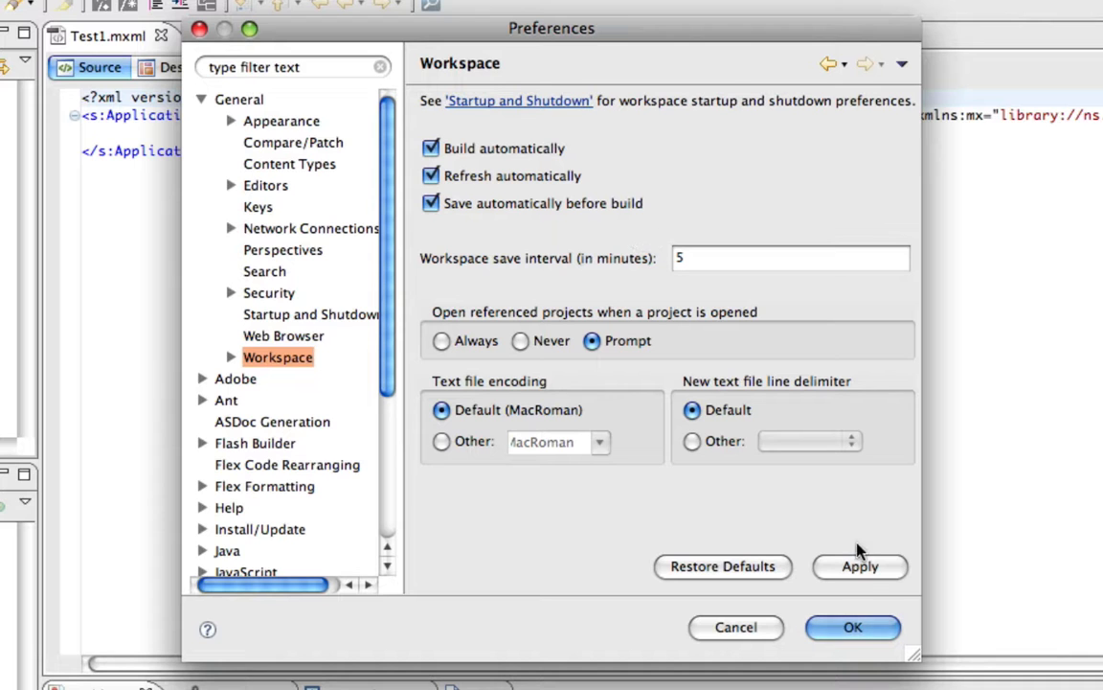
left_click(862, 567)
left_click(857, 627)
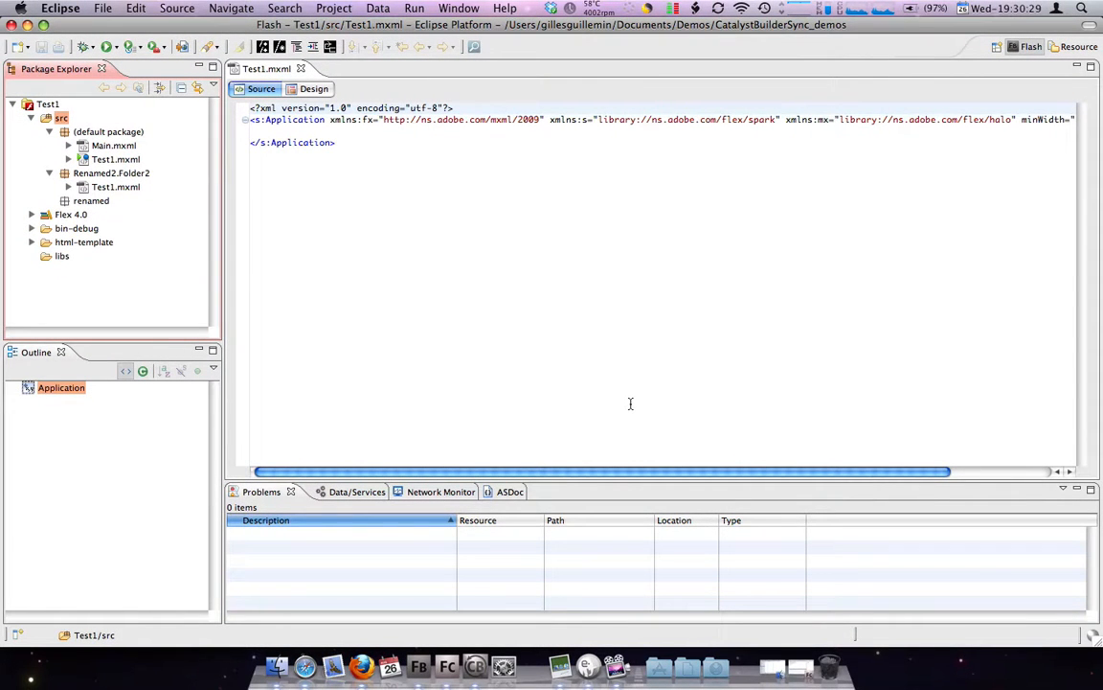
left_click(451, 669)
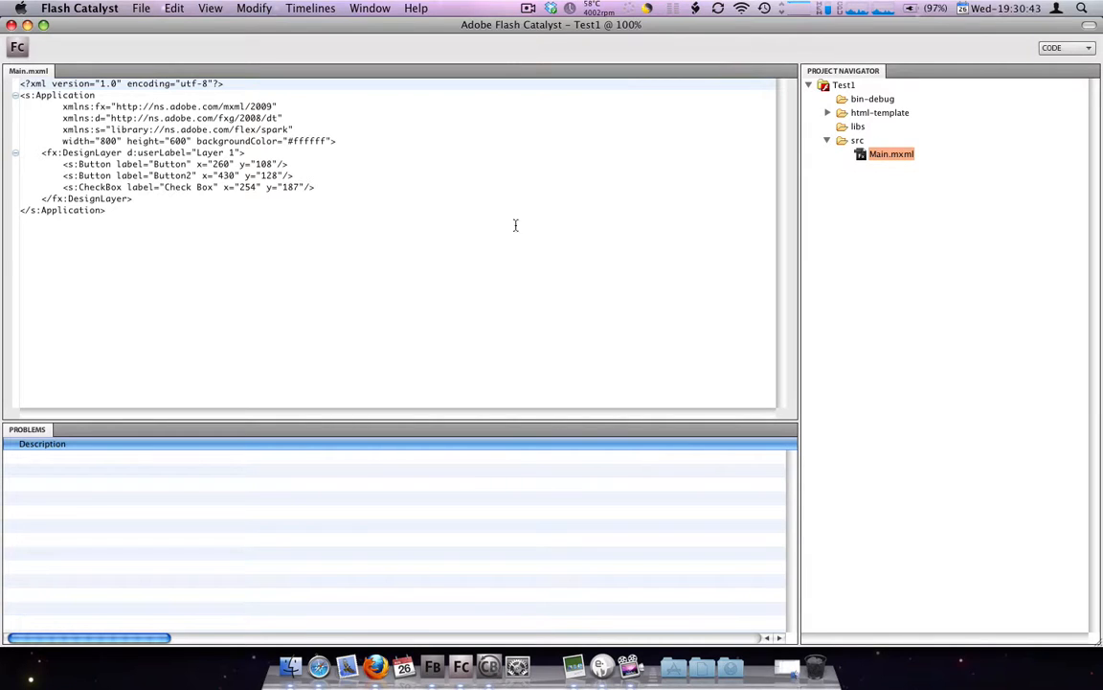
right_click(412, 226)
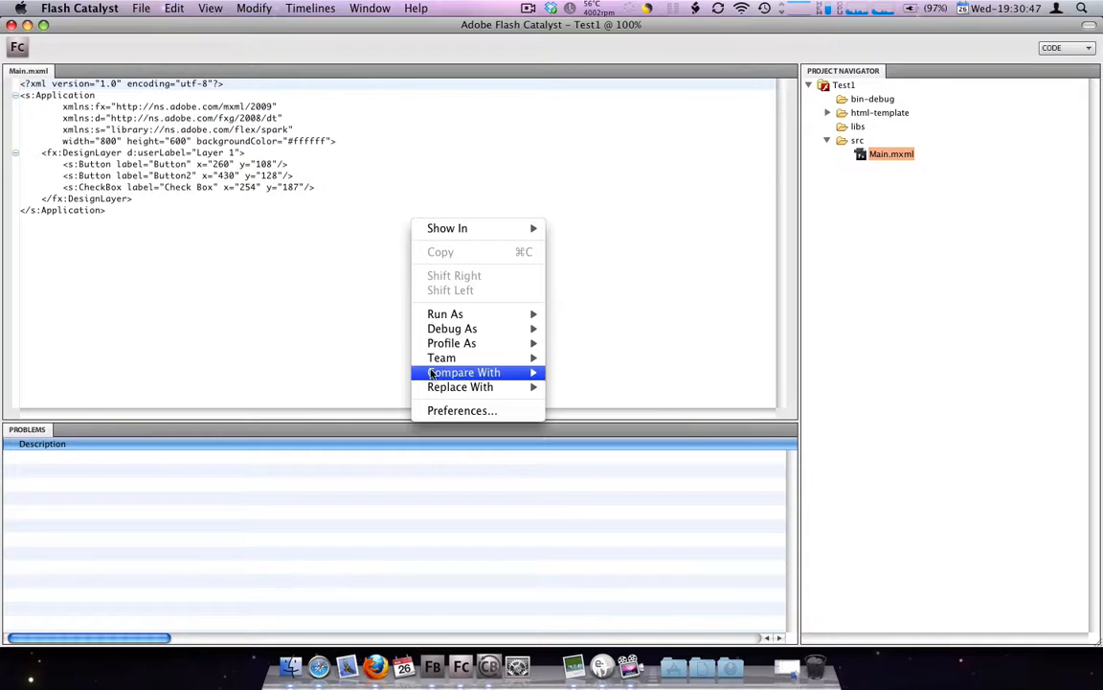
left_click(461, 411)
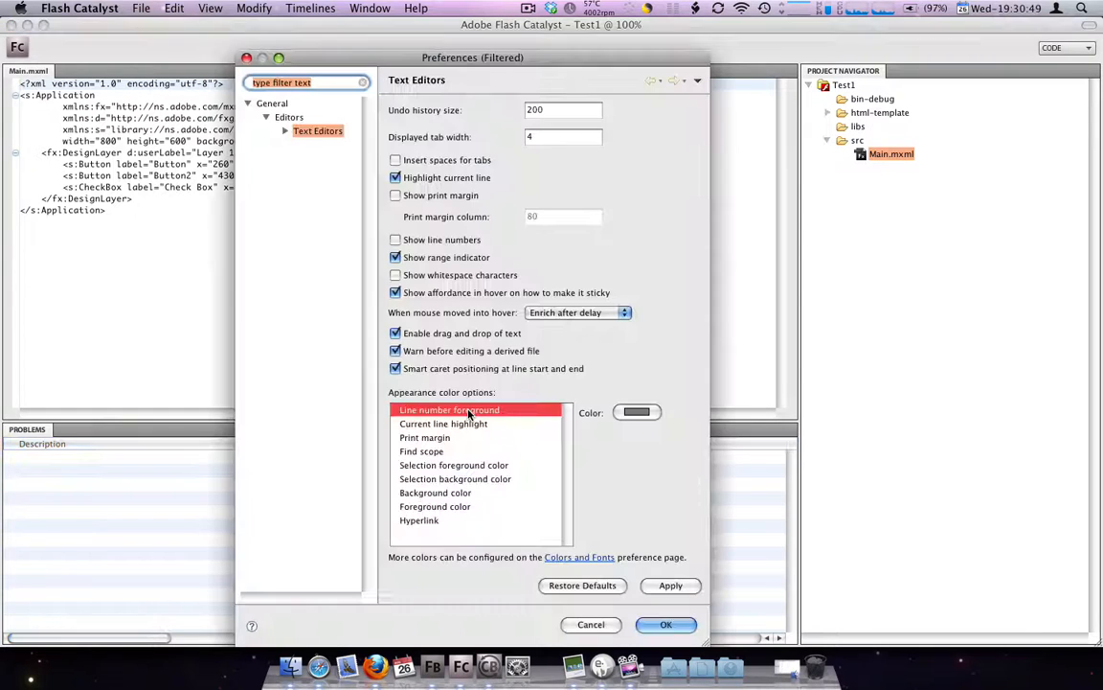
left_click(591, 624)
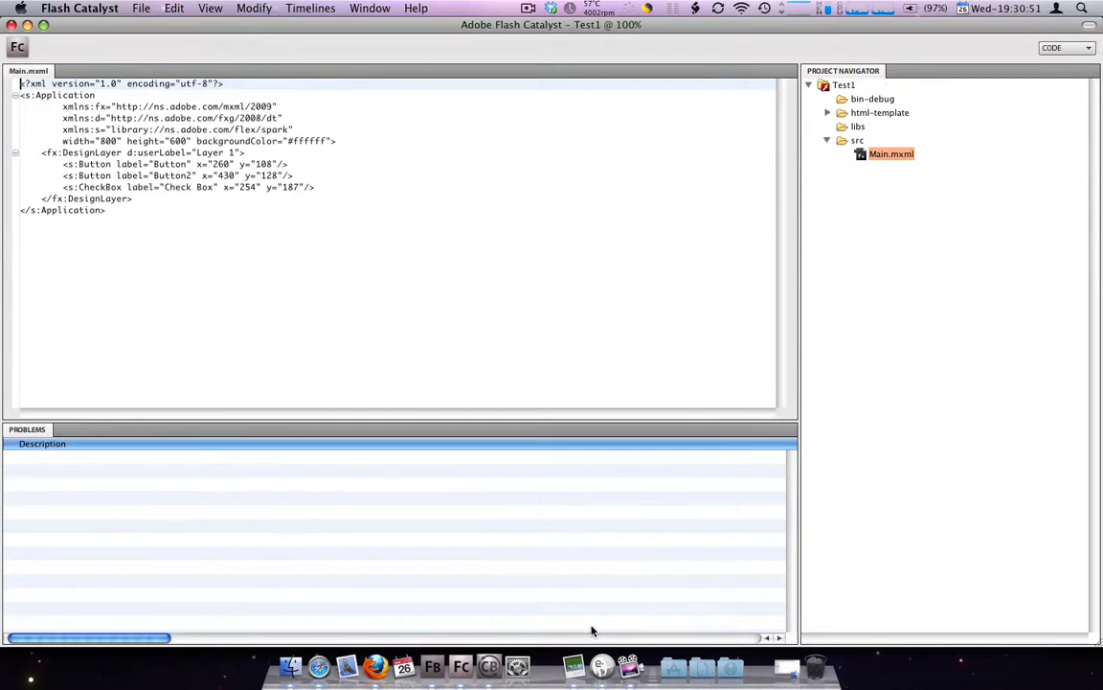
left_click(80, 9)
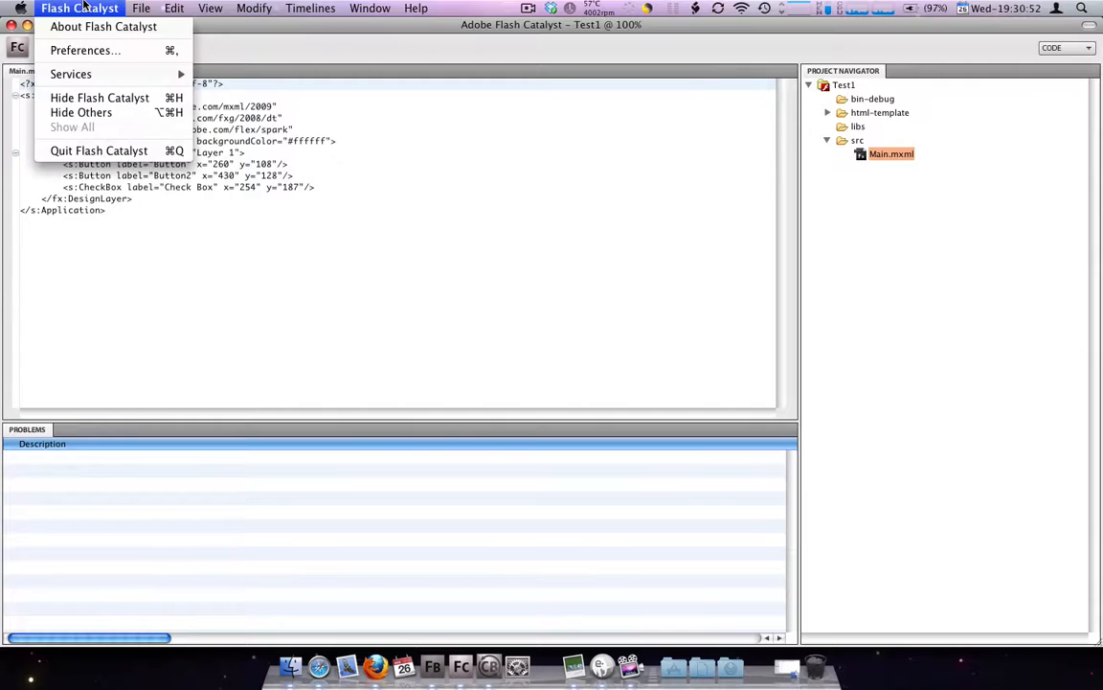
left_click(83, 52)
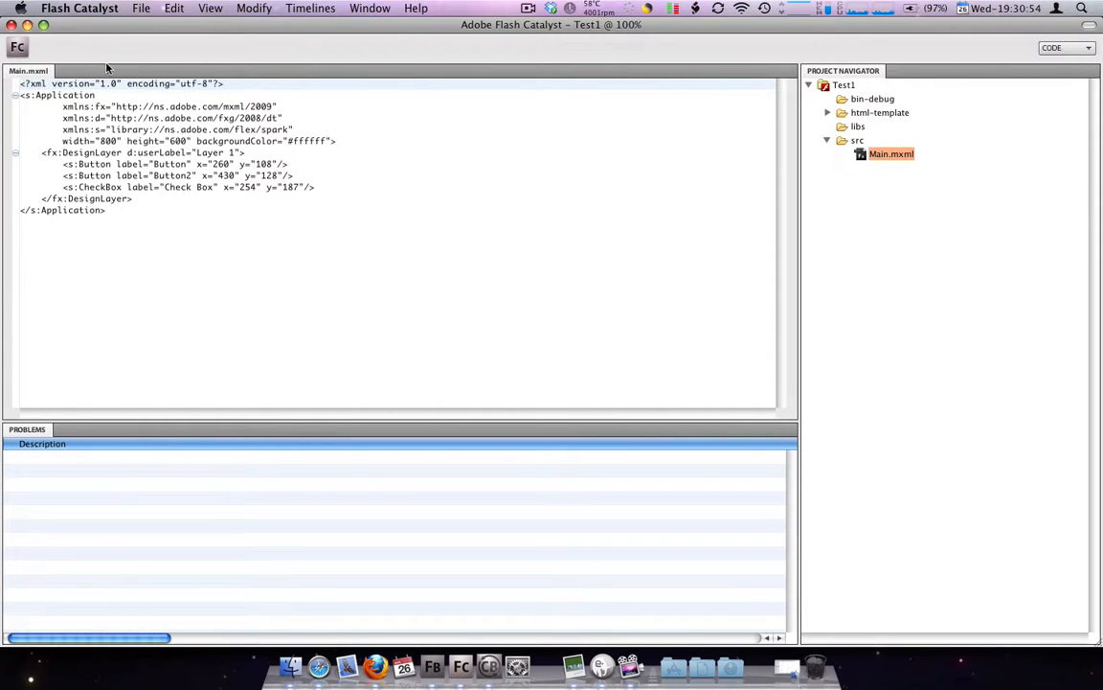
Enable Build automatically, Refresh automatically and Save automatically before build in Flash Catalyst's General workspace preferences
right_click(507, 211)
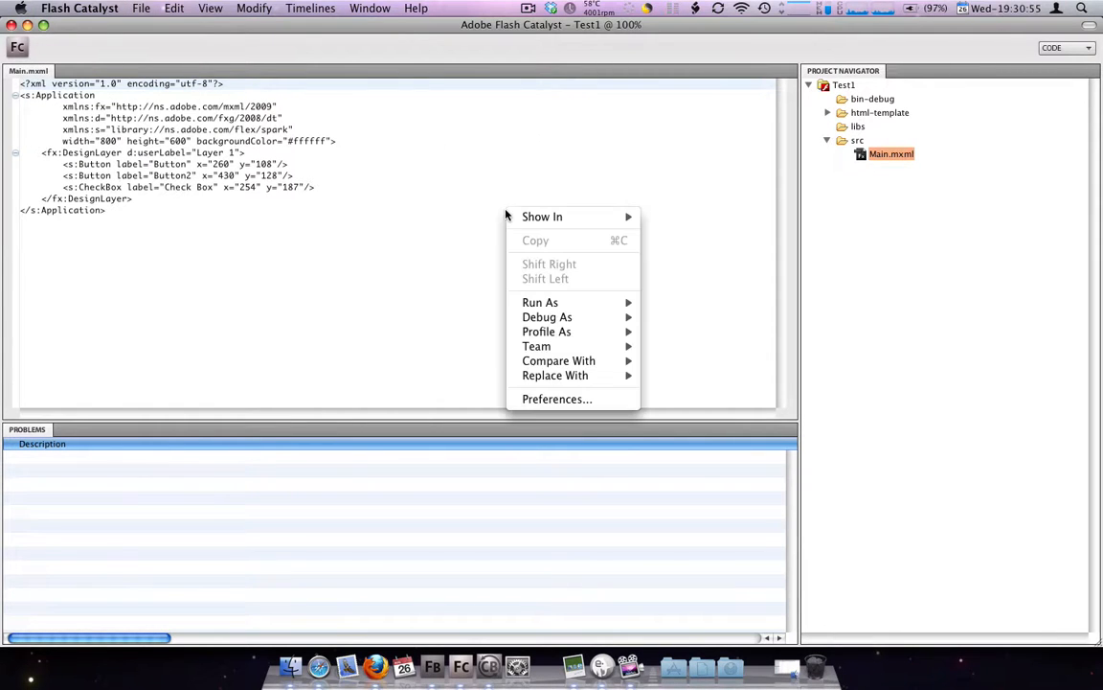
left_click(556, 399)
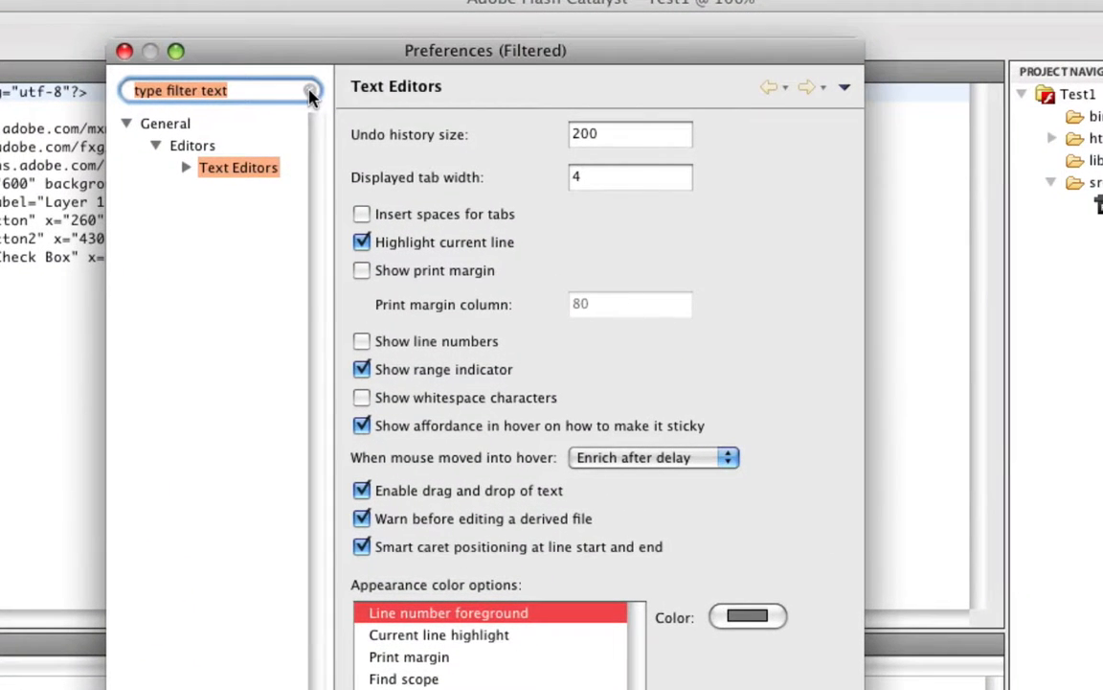
left_click(311, 91)
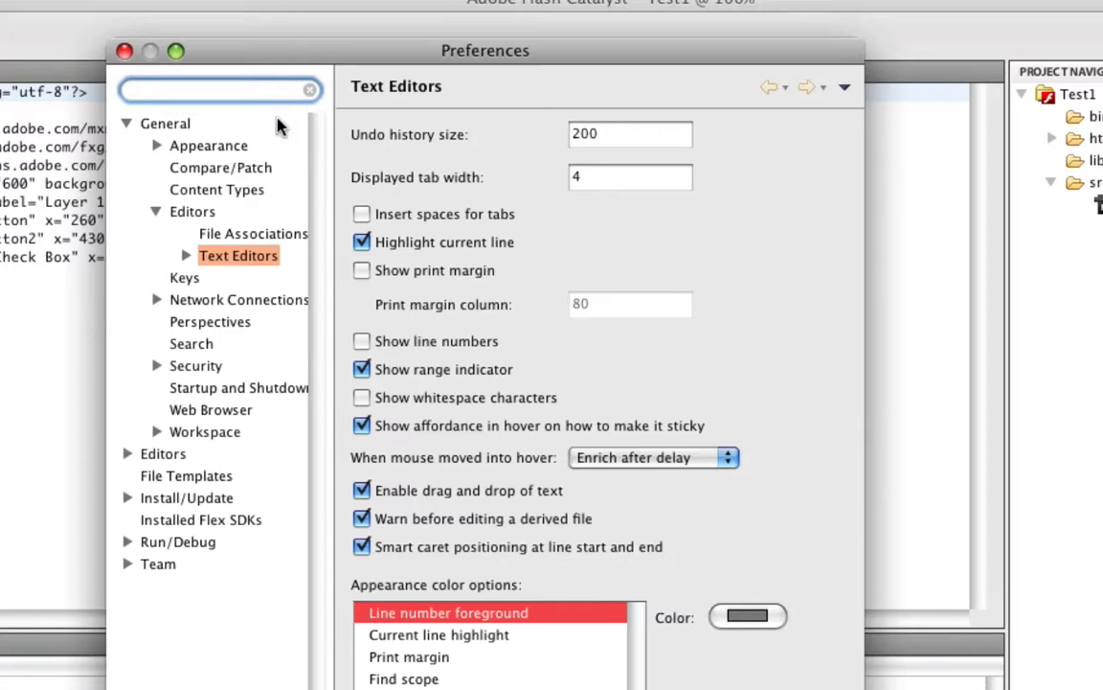
left_click(203, 433)
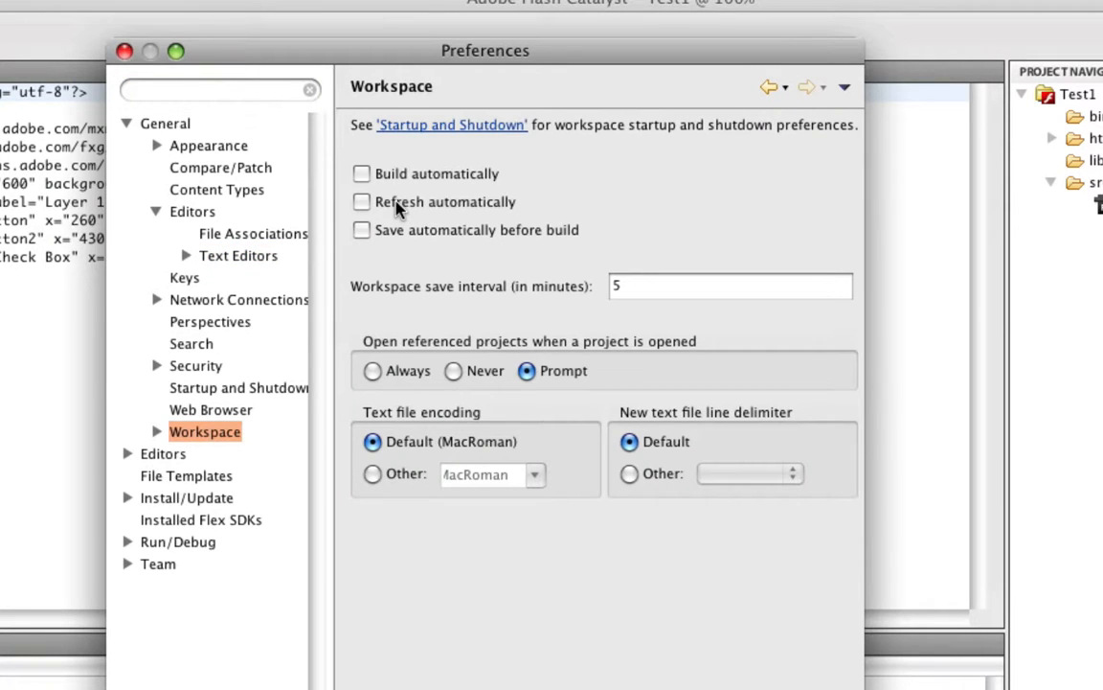
left_click(362, 203)
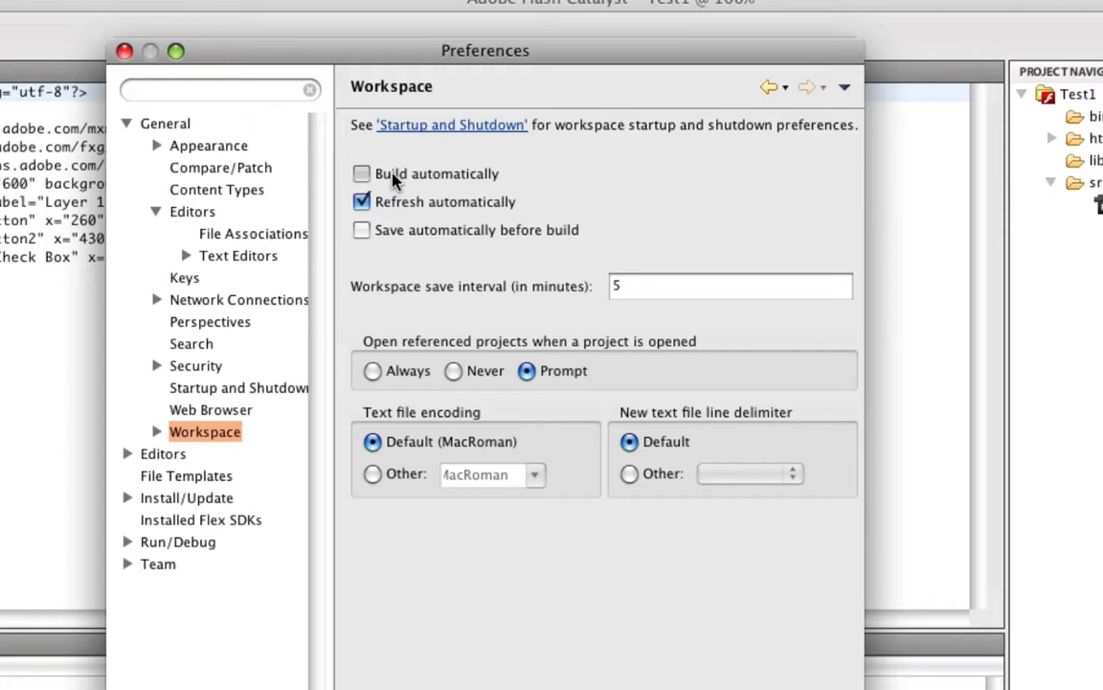
left_click(394, 180)
left_click(404, 236)
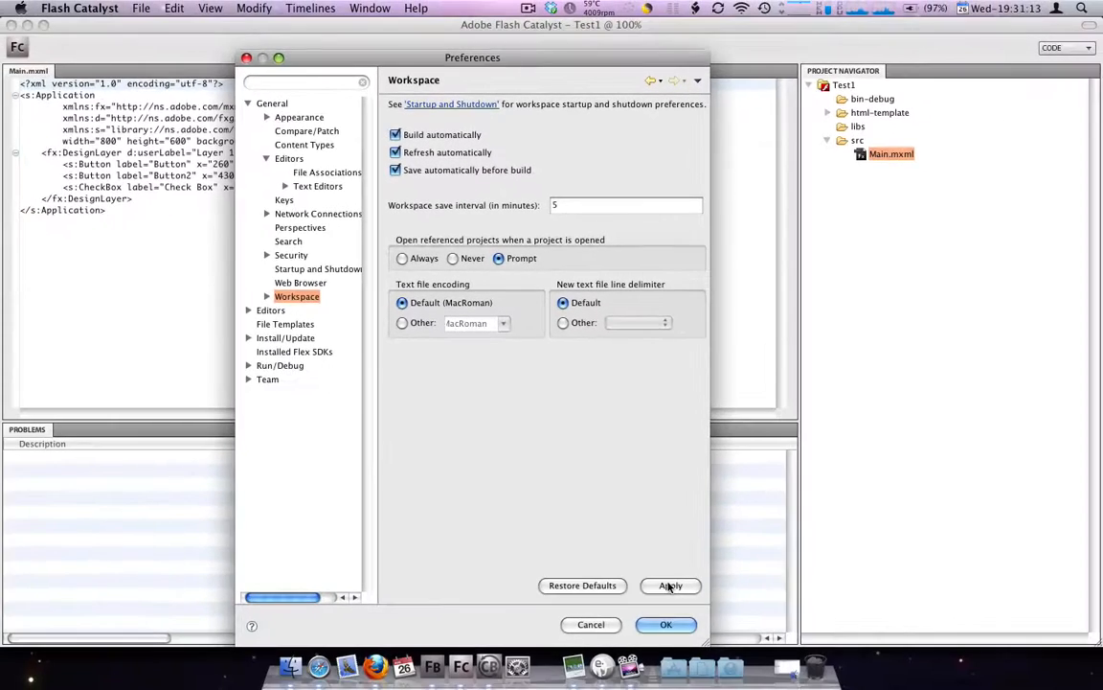
left_click(663, 624)
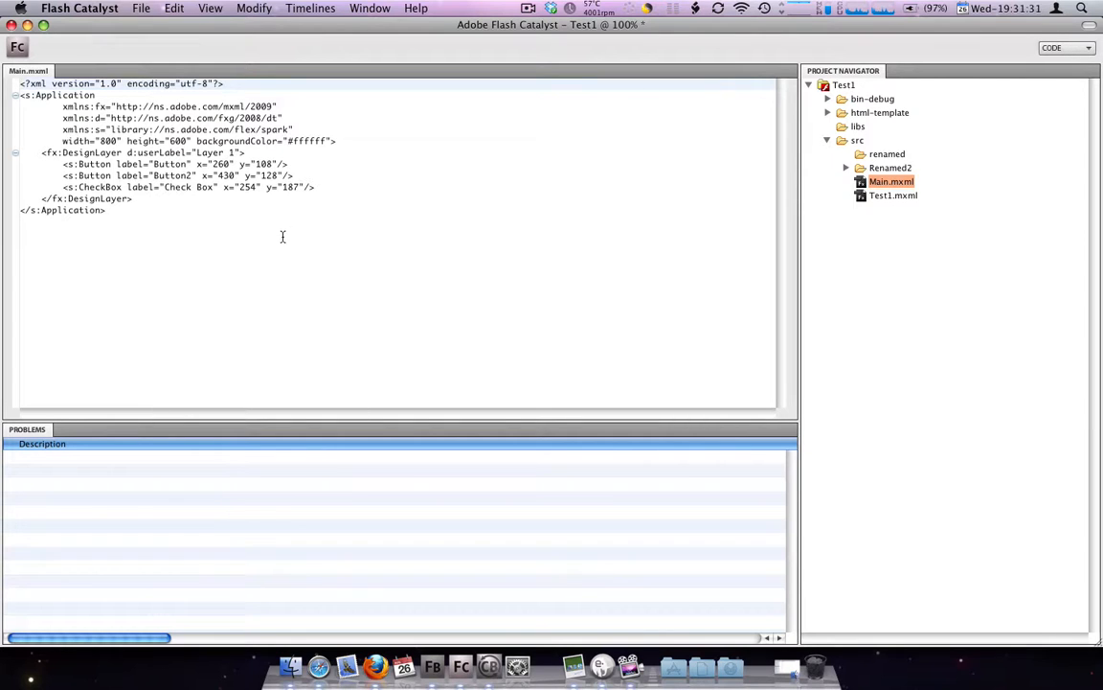
Switch from the code view to the Design workspace and move Button2 slightly left and down on the artboard
right_click(447, 176)
left_click(561, 135)
left_click(1063, 48)
left_click(1057, 63)
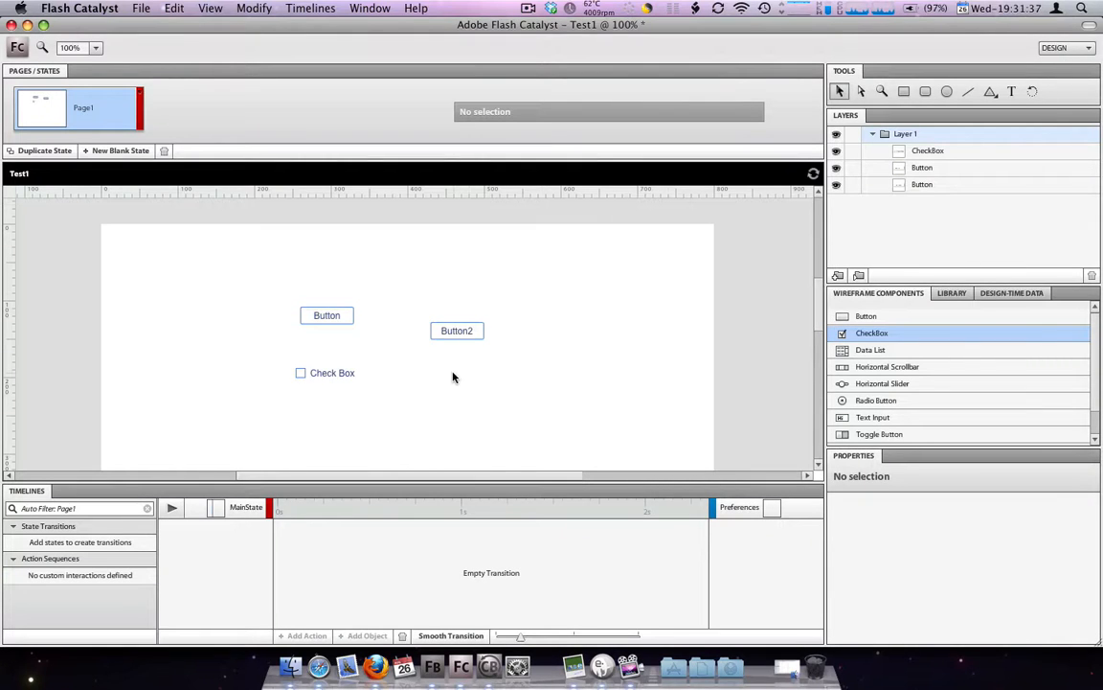
left_click_drag(448, 335, 433, 341)
left_click(527, 377)
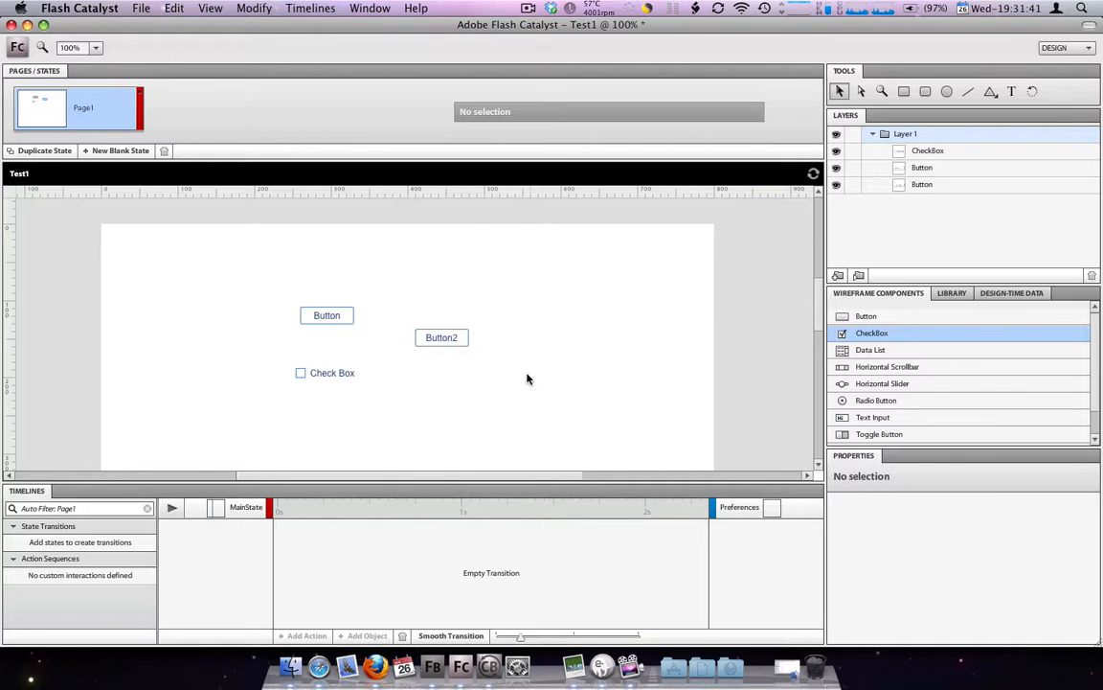
Switch to Eclipse and open Main.mxml from the default package of the Test1 project
left_click(439, 663)
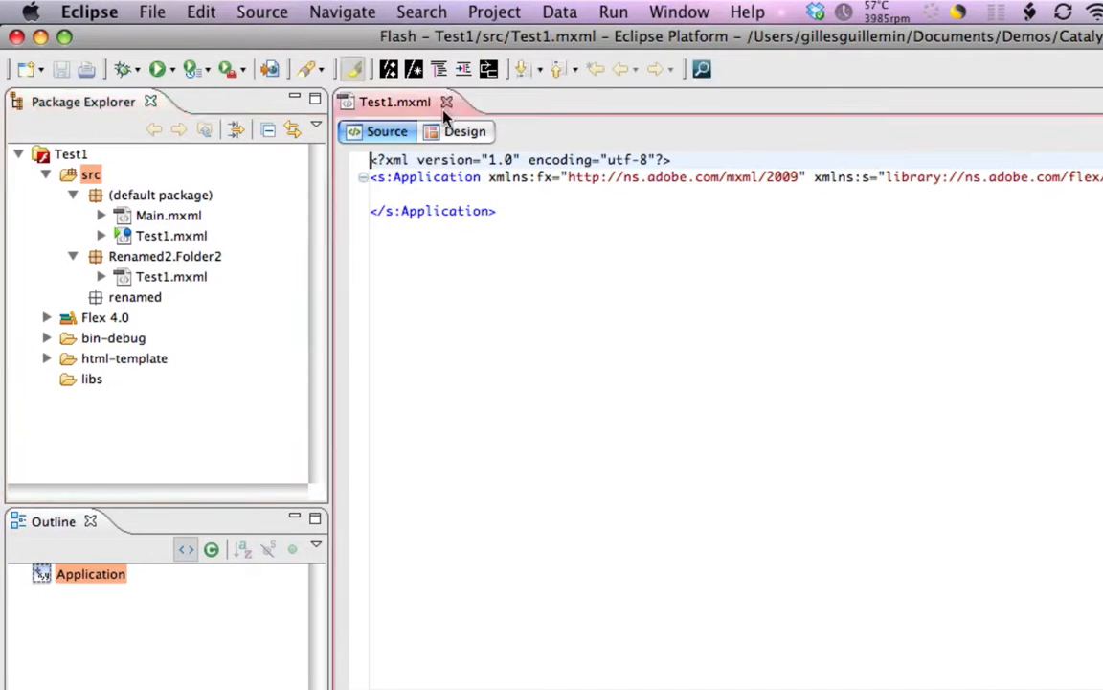
left_click(445, 101)
left_click(158, 235)
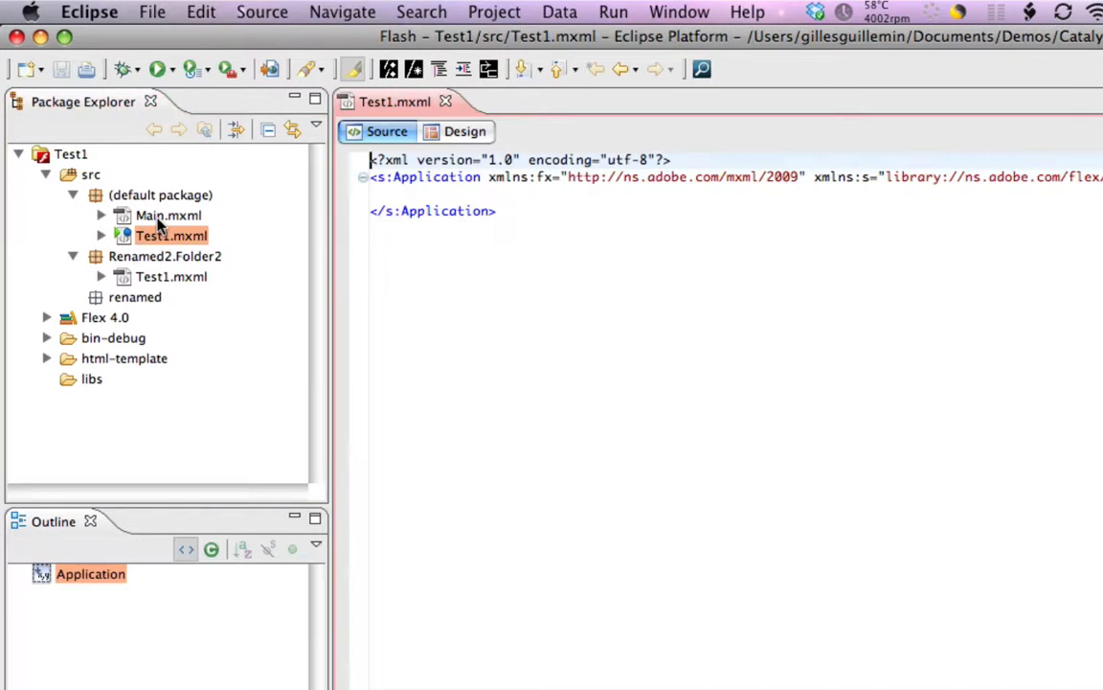
double_click(153, 215)
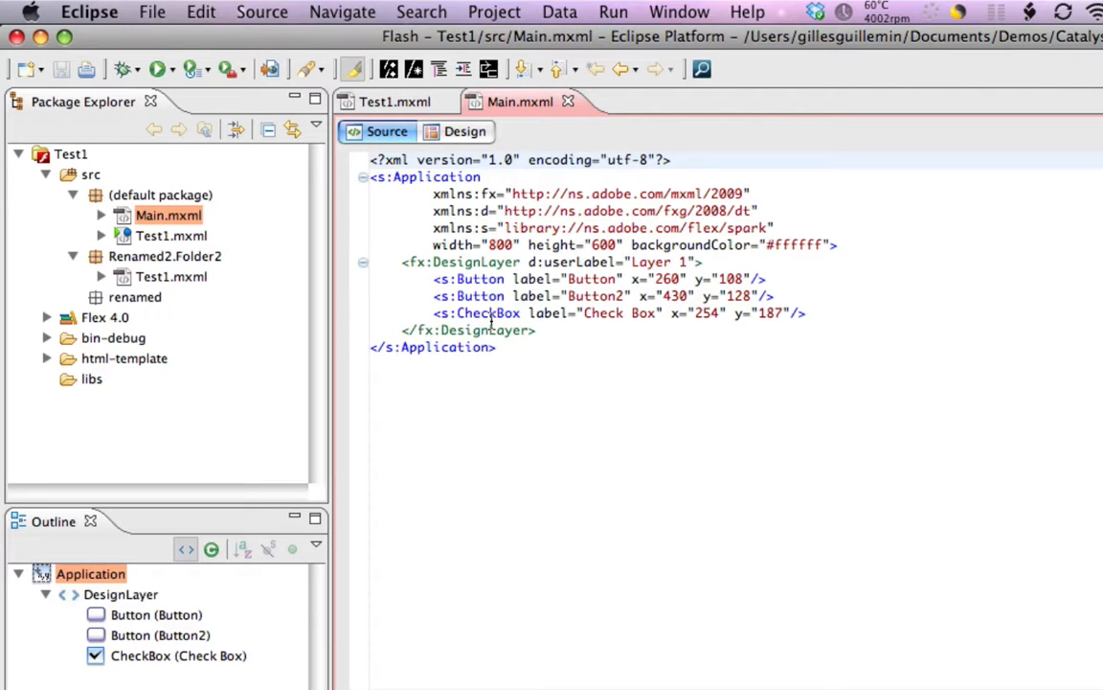
Change the first button's label in Main.mxml to "Ugly Button" and save the file
left_click(448, 296)
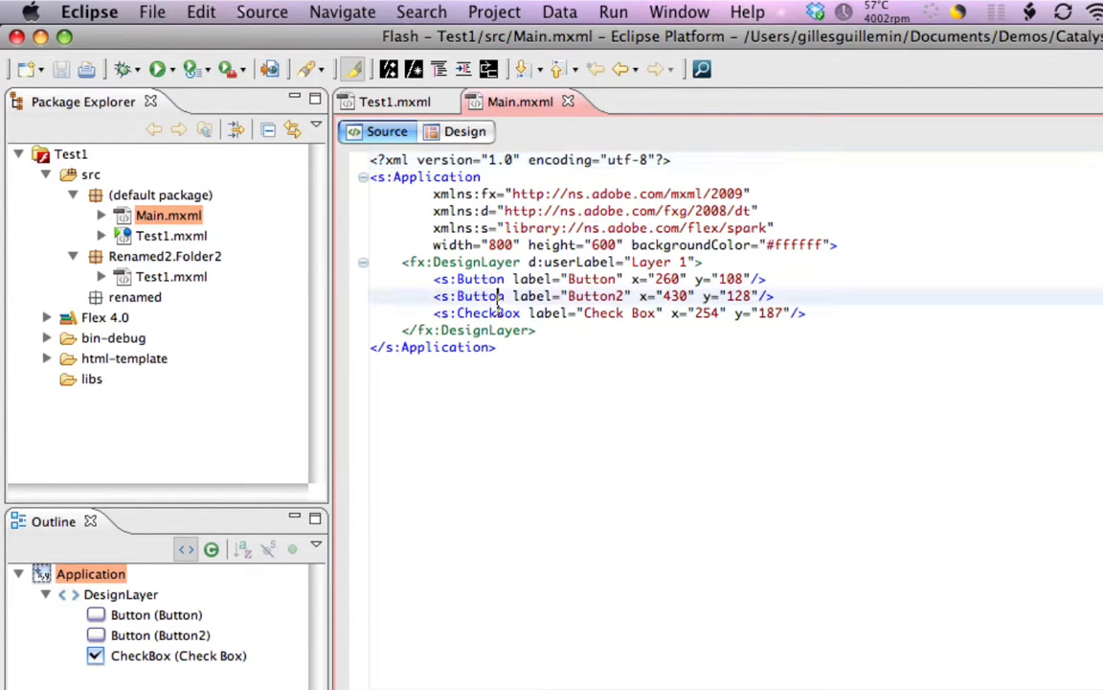
double_click(609, 277)
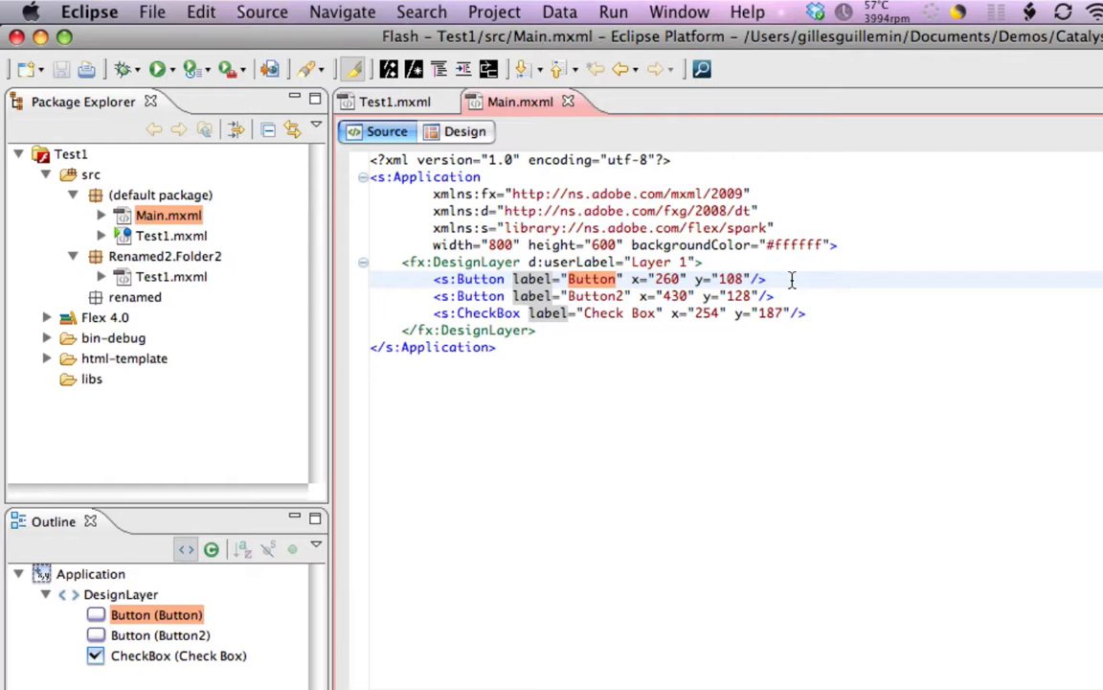
type("Ugly But")
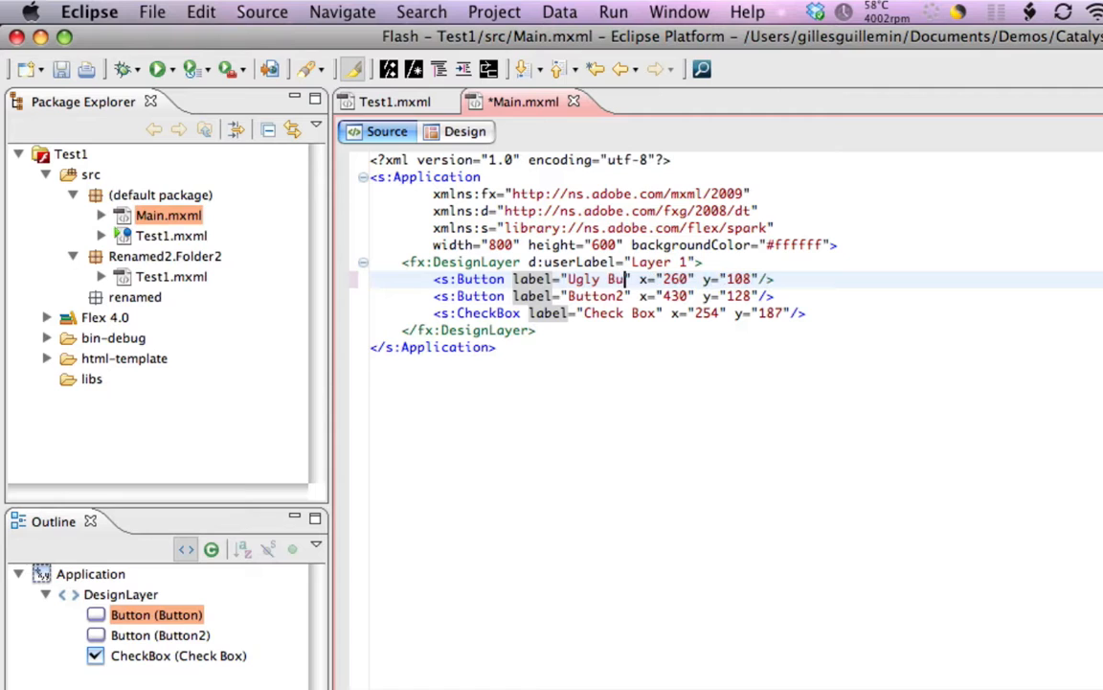
type("ton")
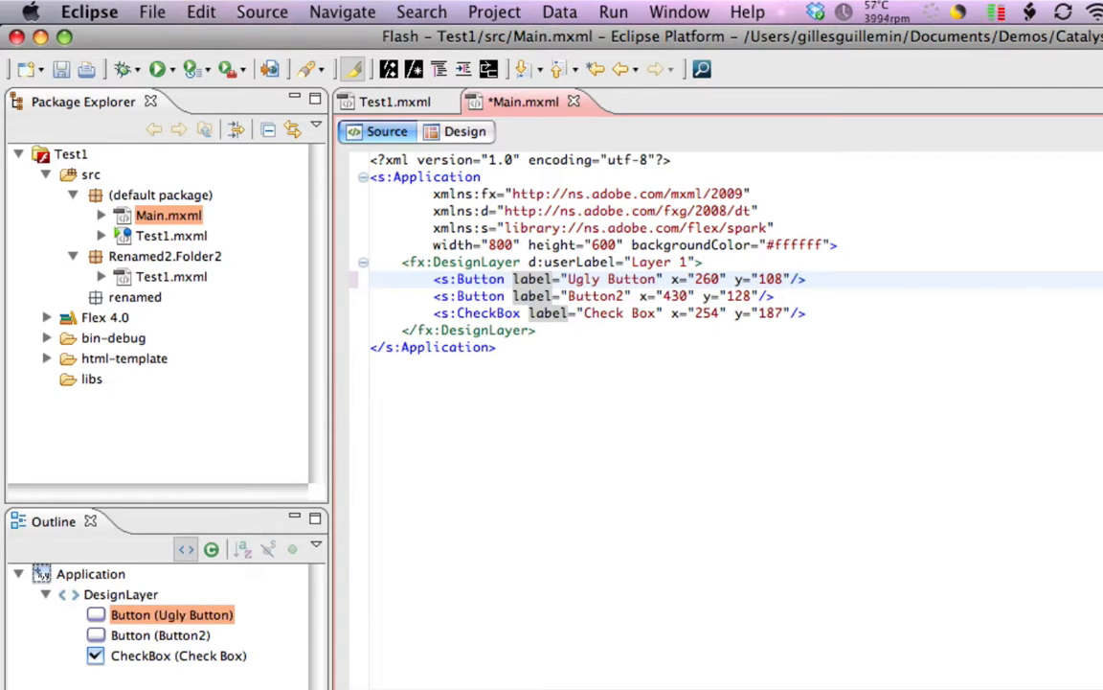
key("super+s")
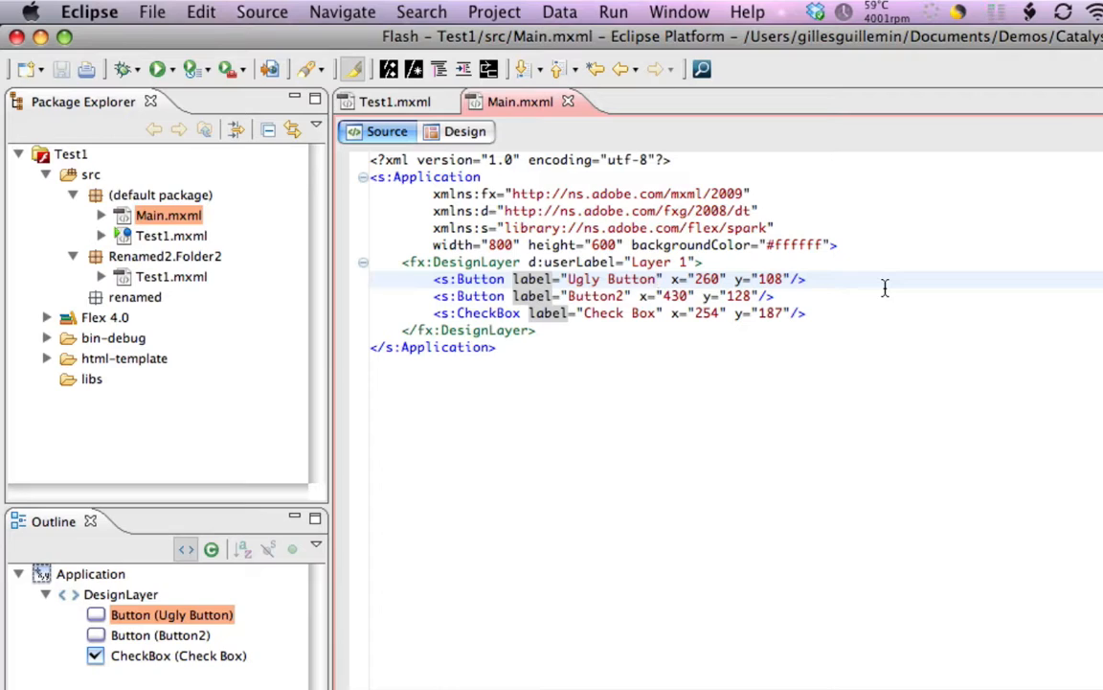
Switch to Flash Catalyst's Code workspace, accept replacing the editor contents with the changed file, and highlight the first button's label text
key("super+Tab")
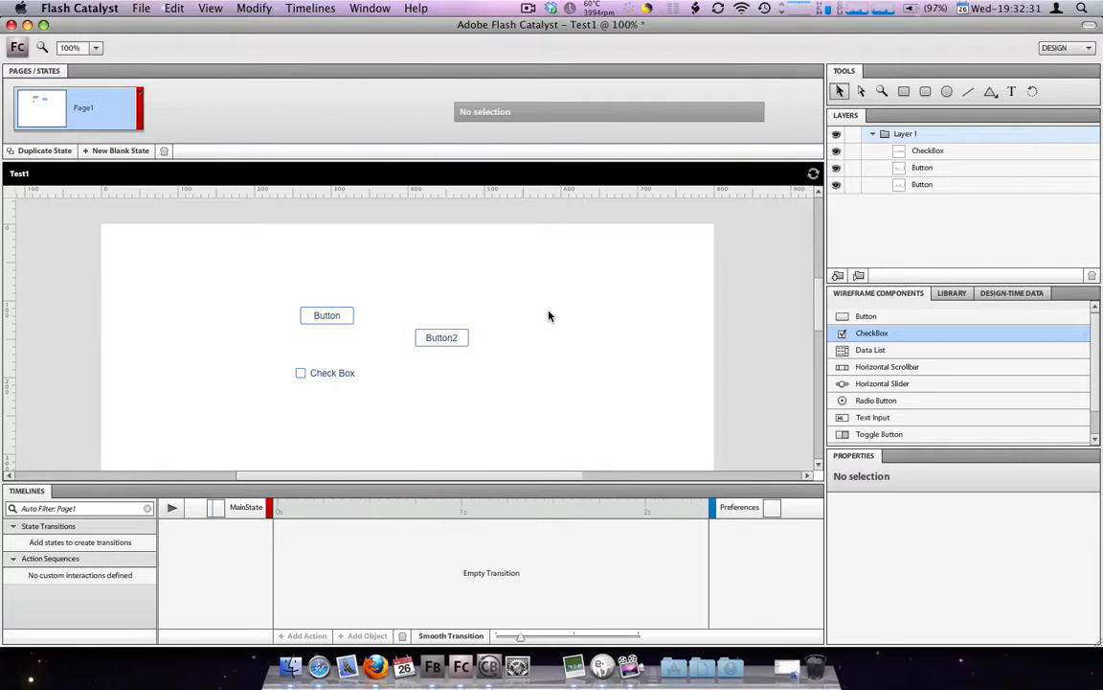
left_click(1066, 47)
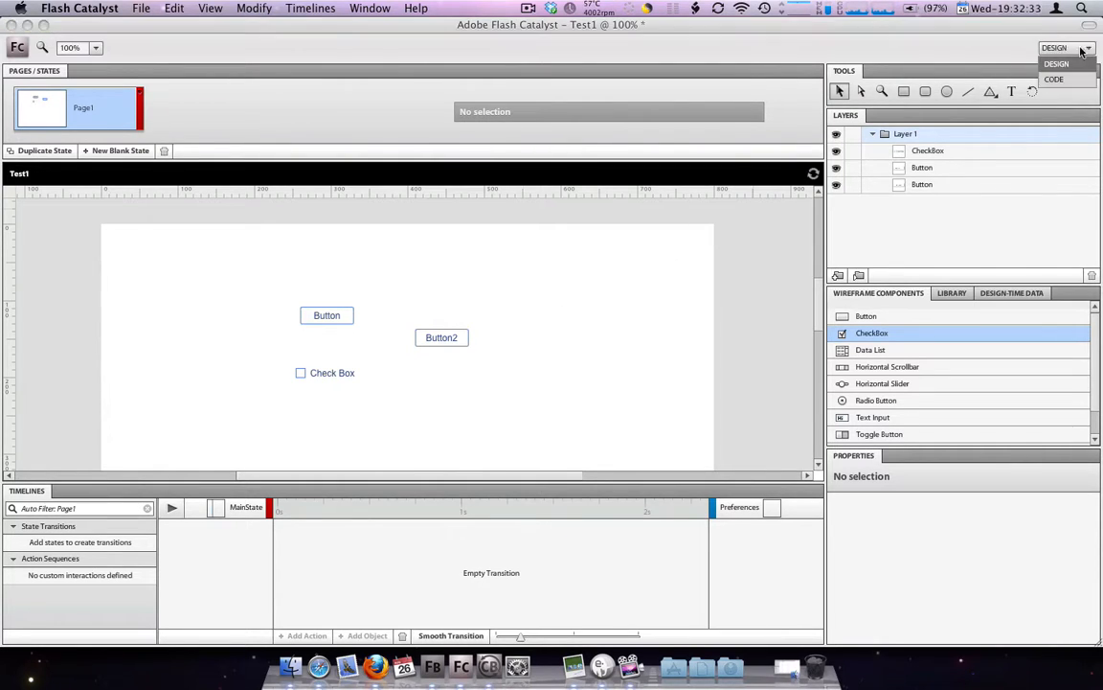
left_click(1057, 79)
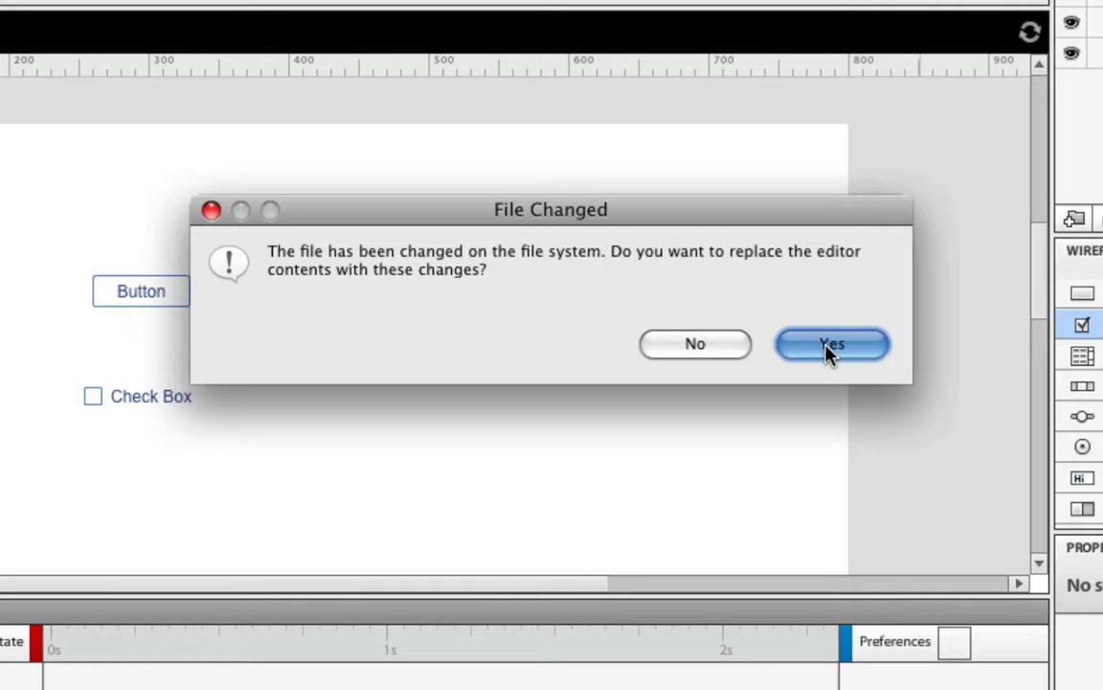
left_click(829, 351)
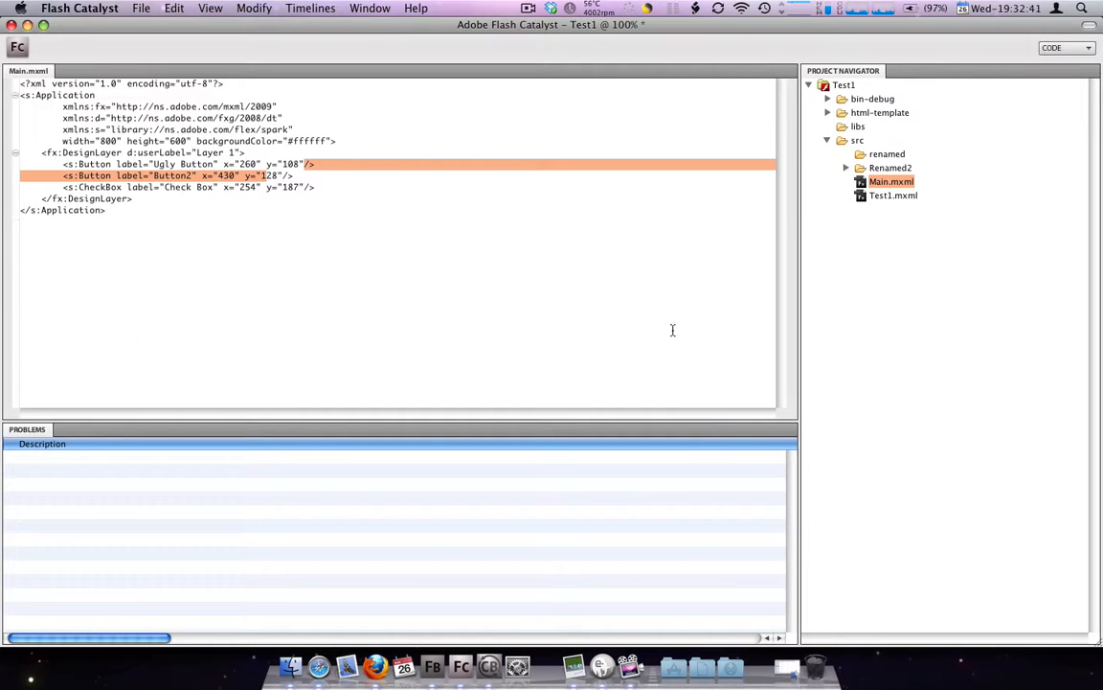
left_click_drag(153, 165, 216, 165)
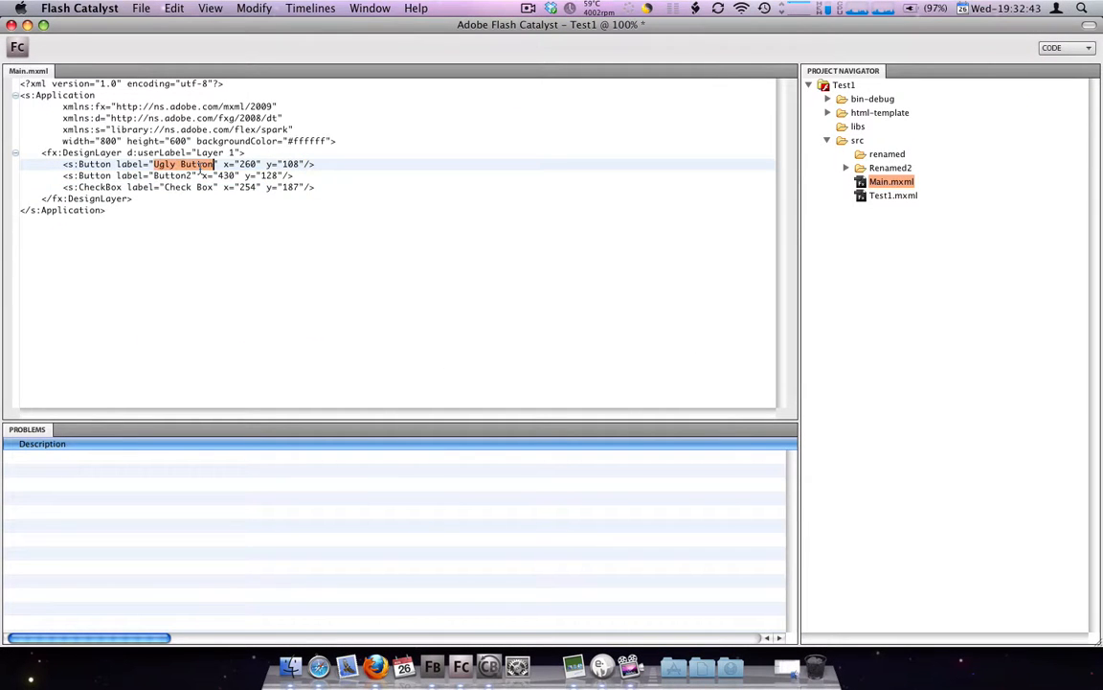
Return to the Design workspace and move Button2 down and left on the artboard to about X 400, Y 208
left_click(1053, 48)
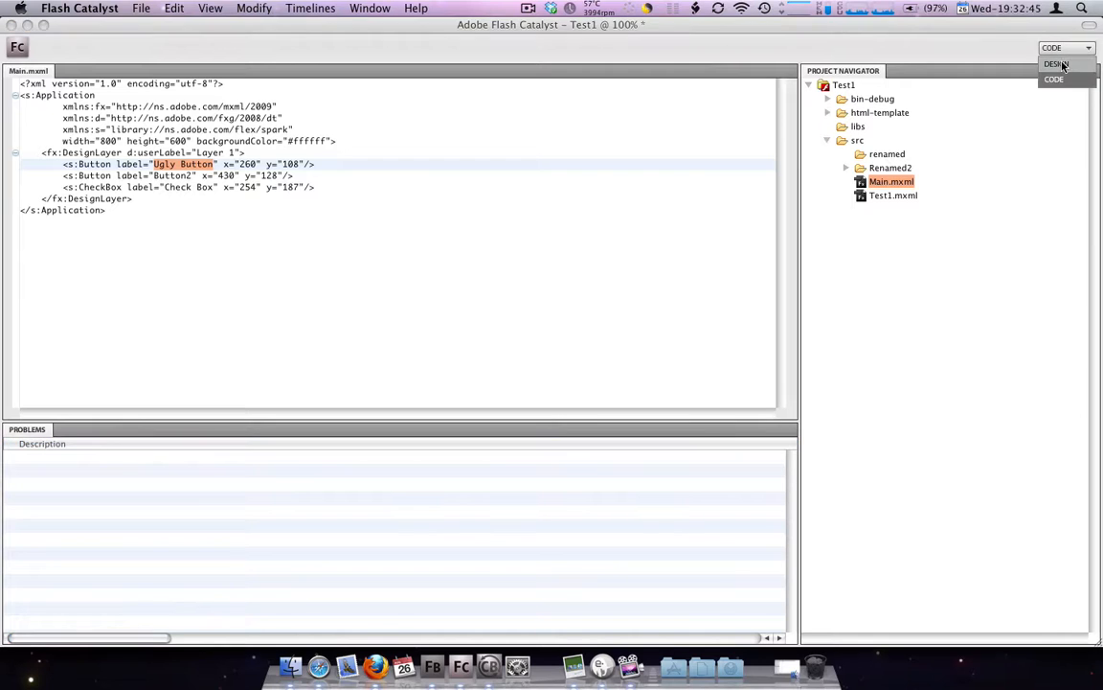
left_click(1054, 65)
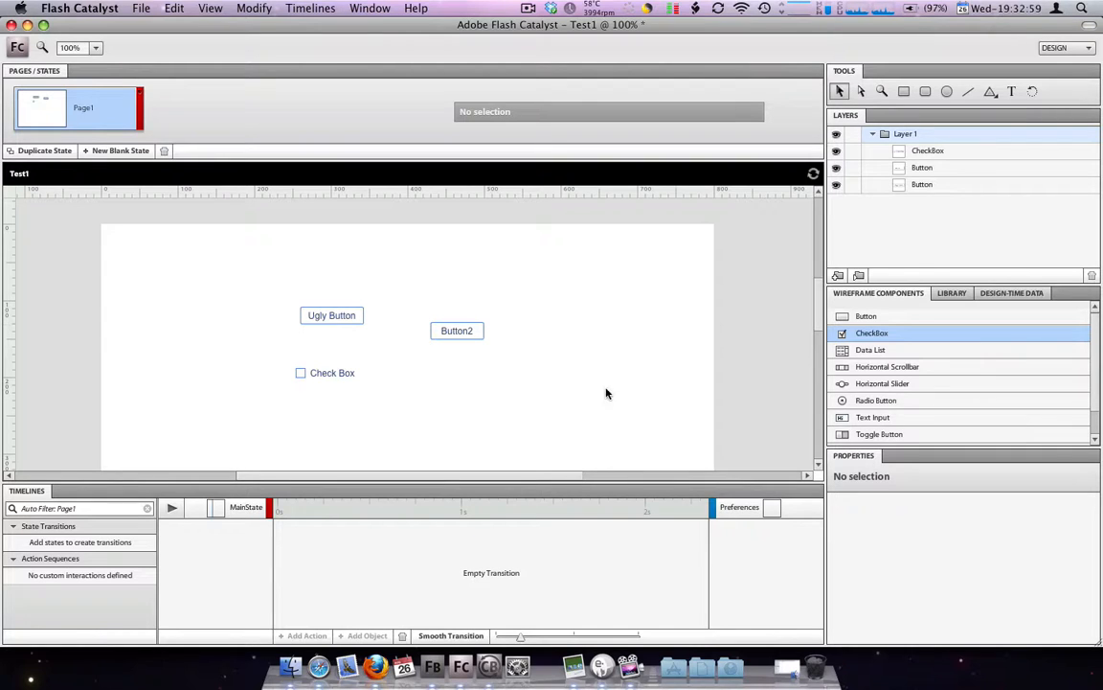
left_click(464, 331)
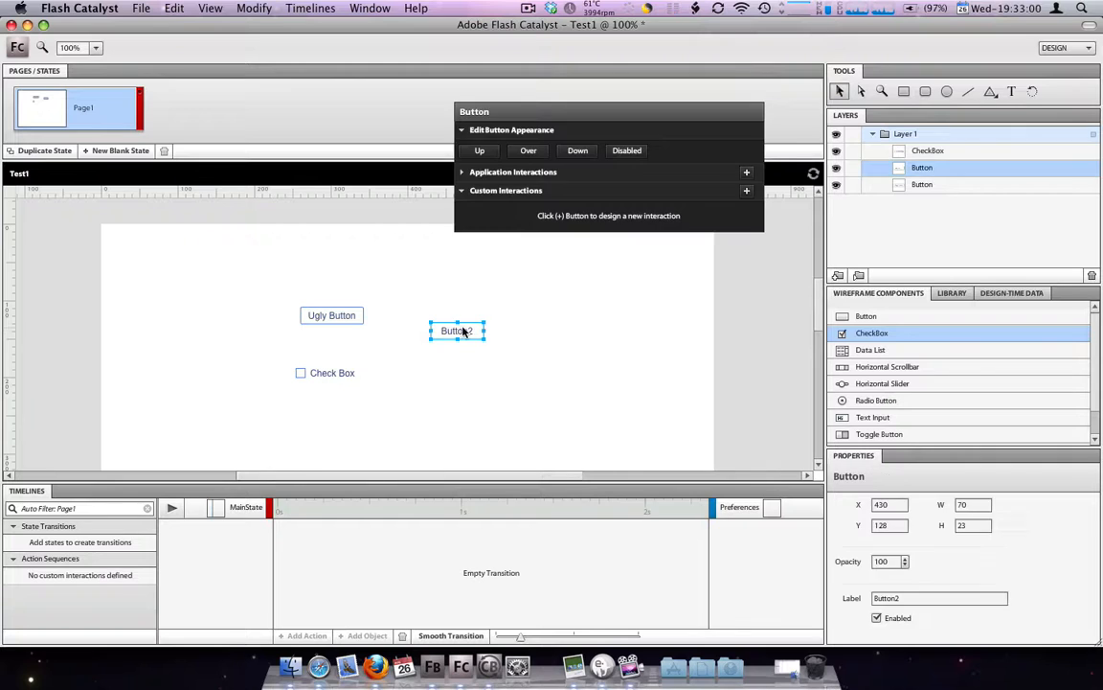
left_click(669, 328)
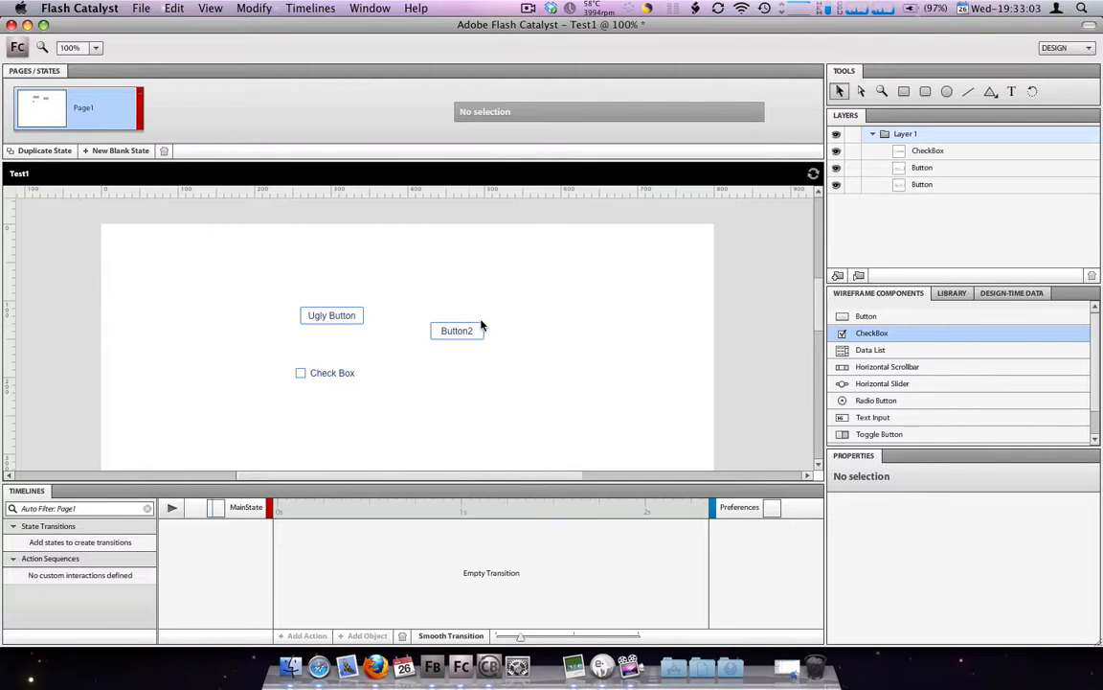
left_click_drag(471, 331, 446, 352)
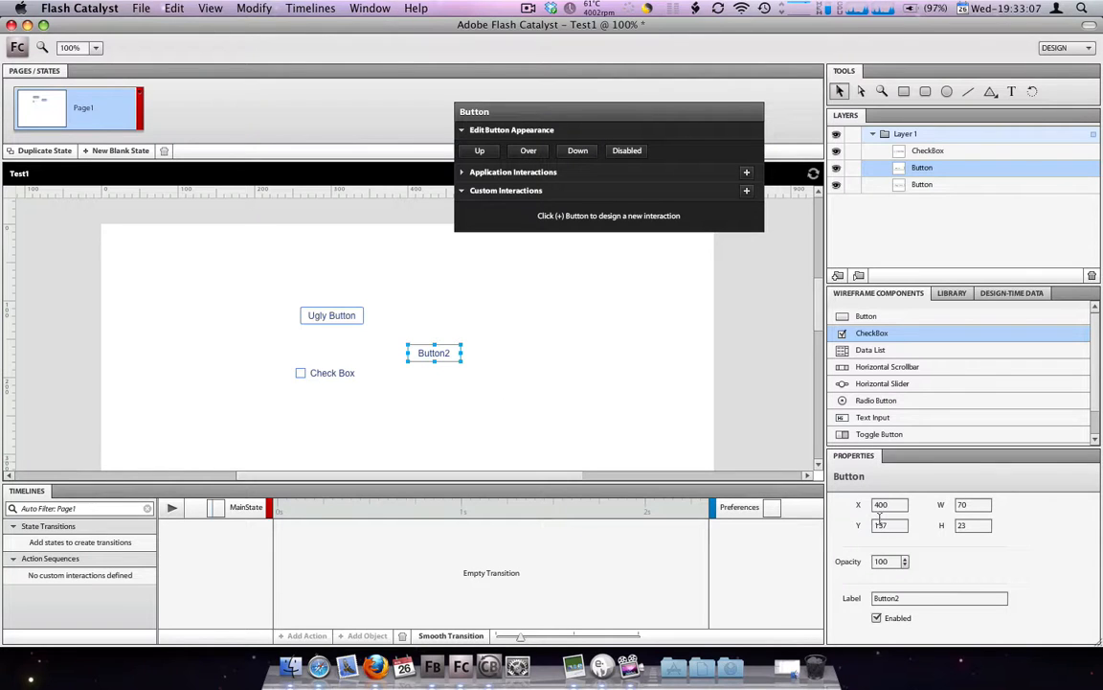
left_click_drag(441, 360, 441, 400)
Place a Button wireframe component on the artboard at about X 458, Y 123, then run the project in the browser and close the preview
left_click_drag(876, 316, 474, 326)
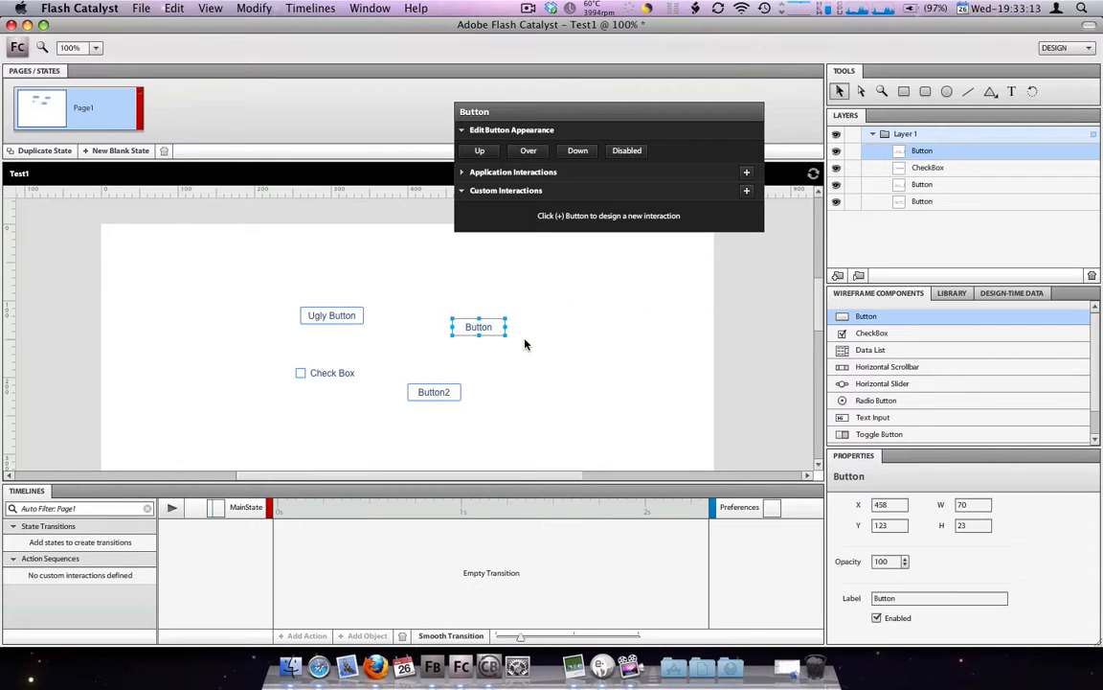
left_click(628, 354)
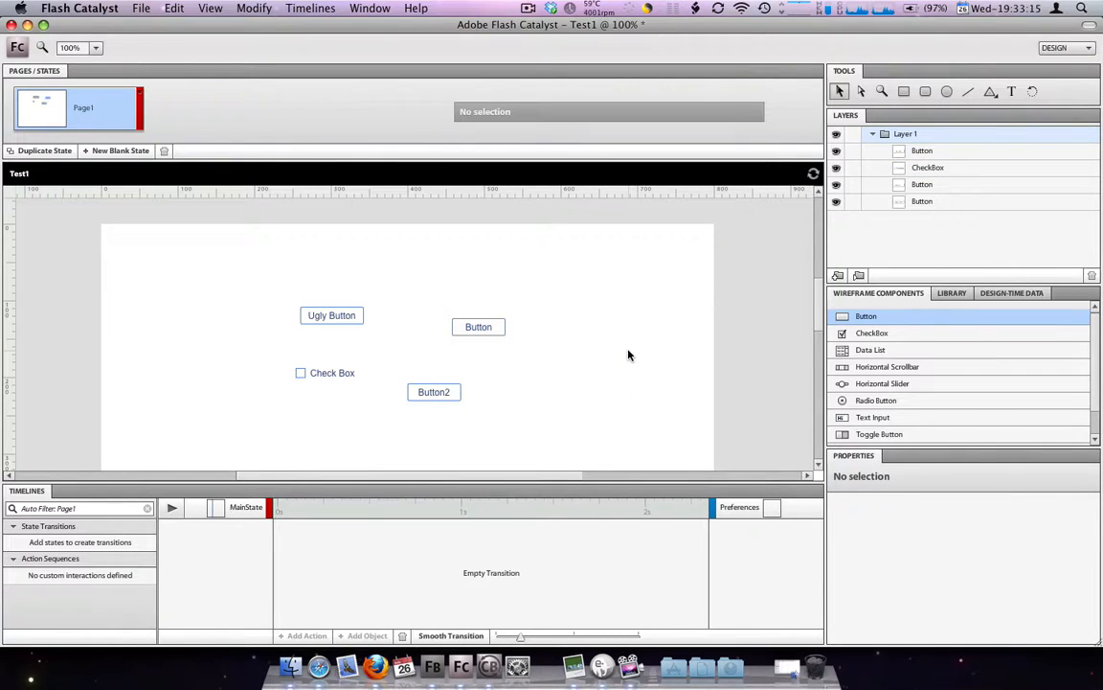
key("super+Return")
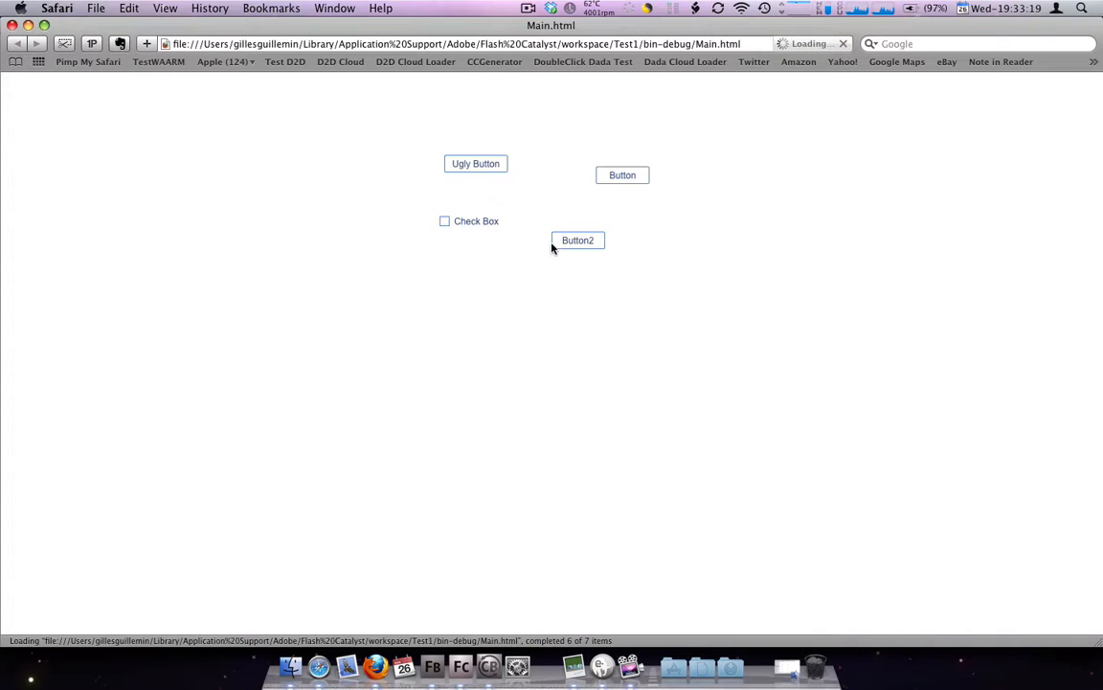
key("super+w")
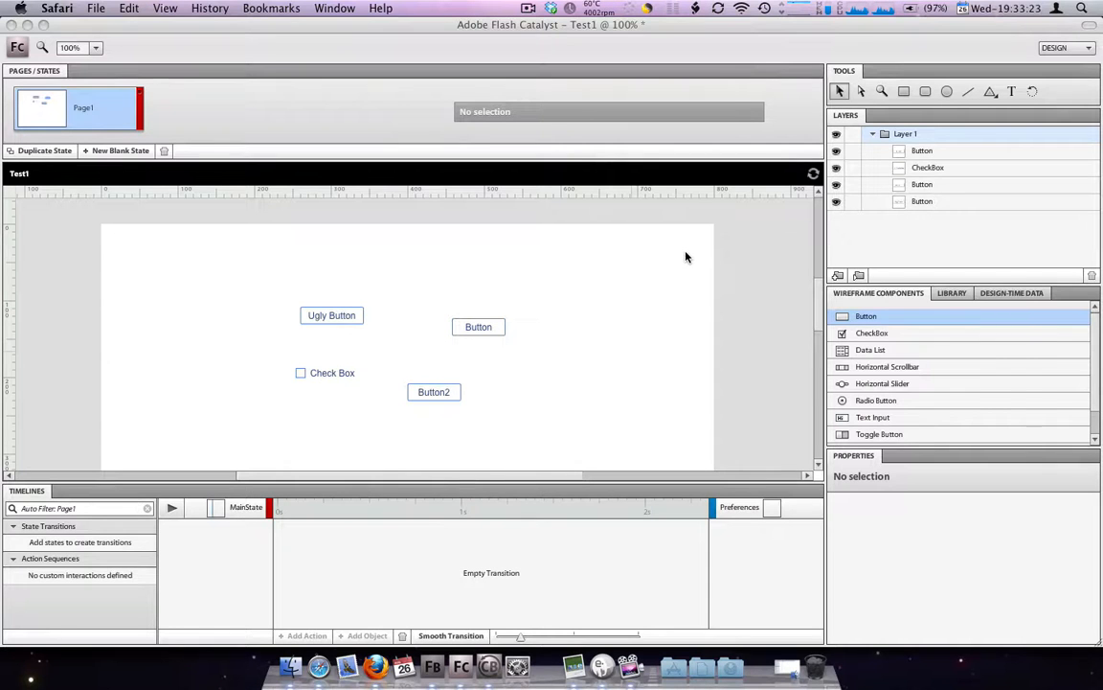
Switch to Eclipse and select the label text of the last button in Main.mxml's source
key("super+Tab")
key("super+Tab")
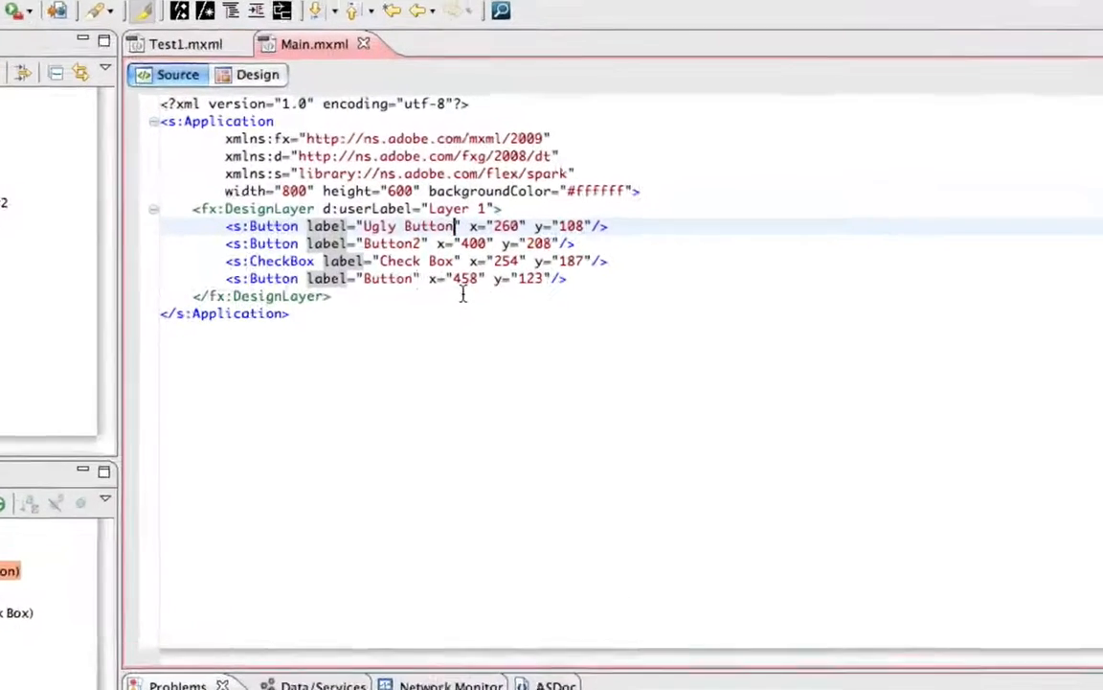
double_click(407, 222)
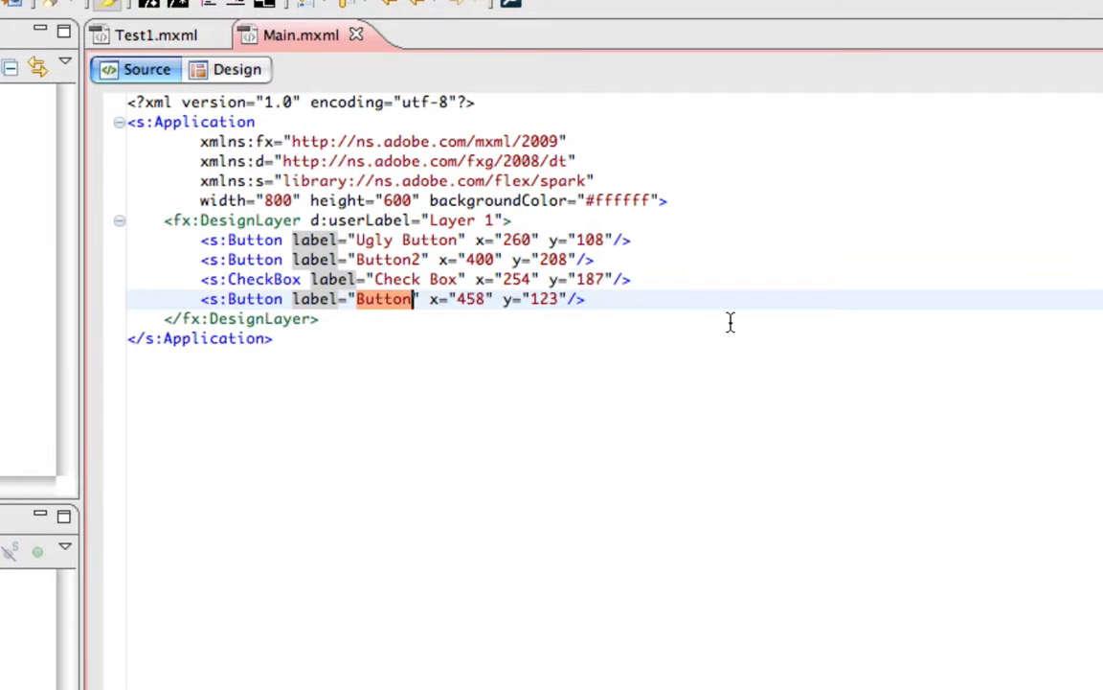